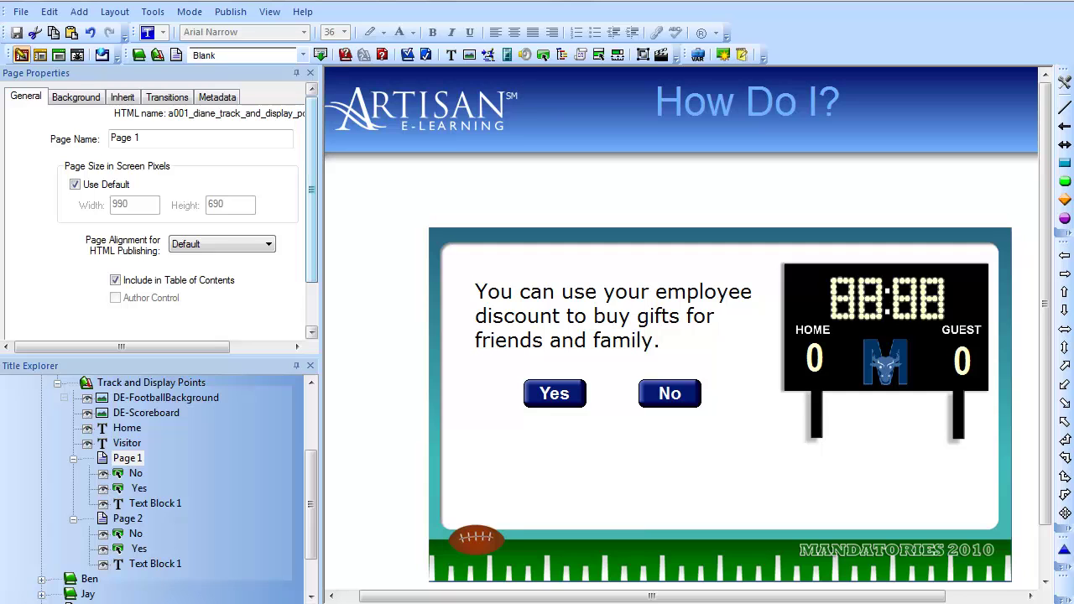
# Create a new variable named _Score_Home with an initial value of 0
pyautogui.click(698, 54)
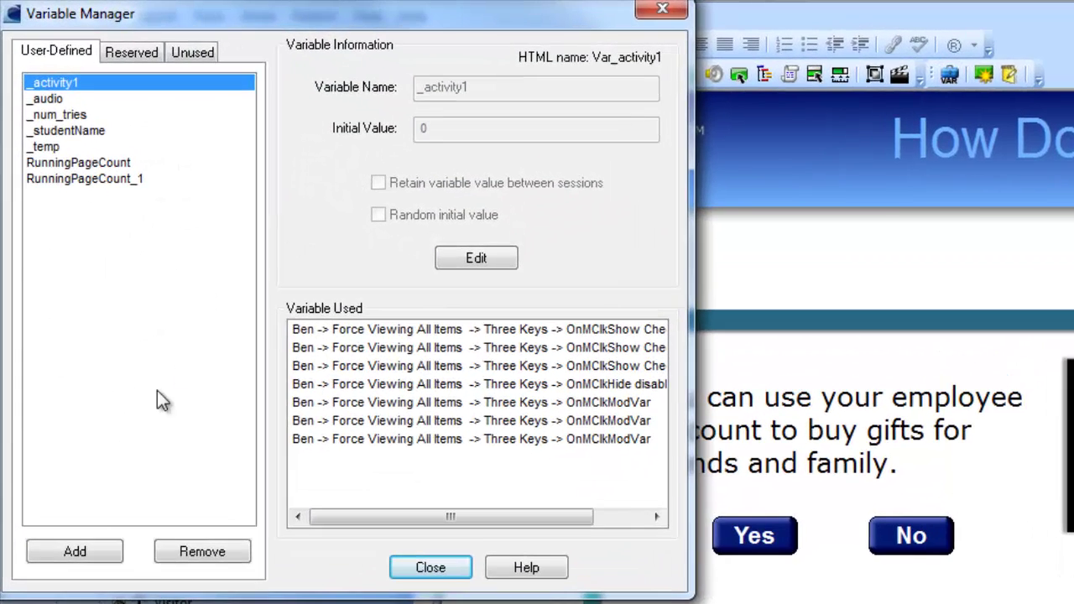
pyautogui.click(107, 544)
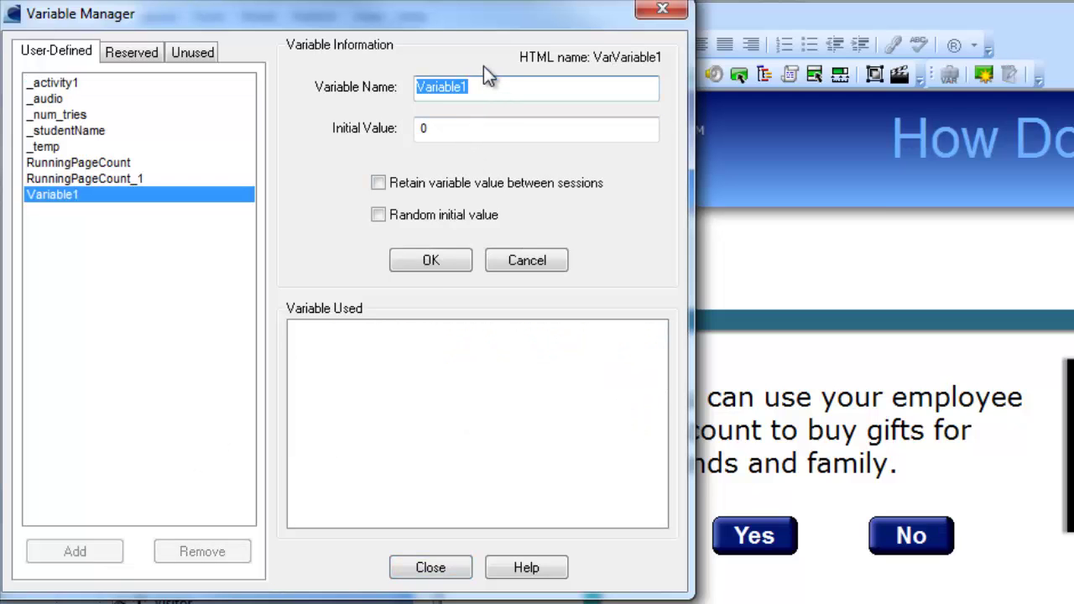
pyautogui.write('_Score_Home')
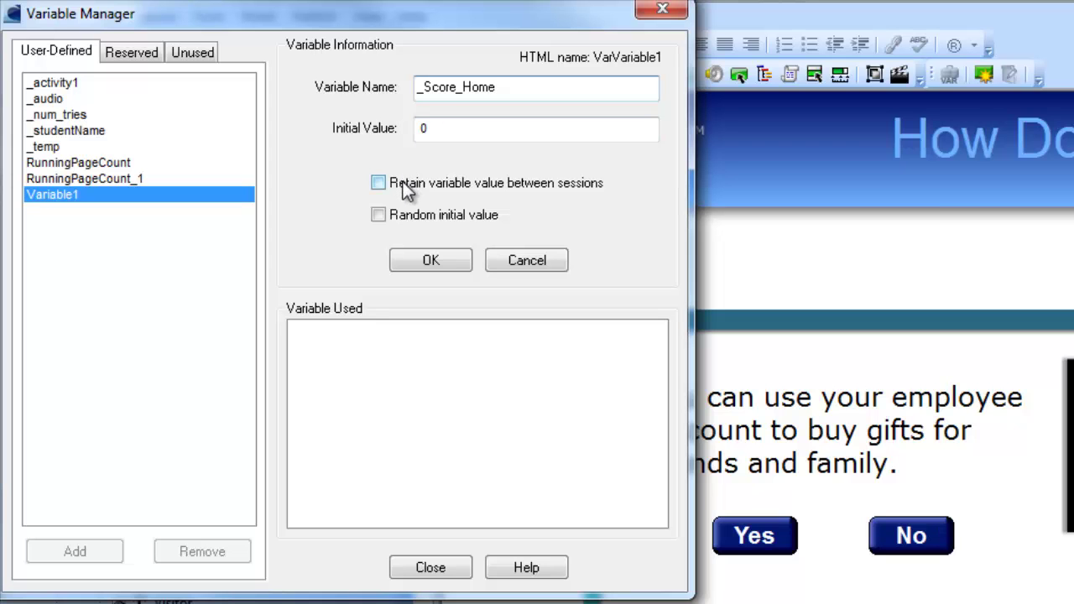
pyautogui.click(431, 262)
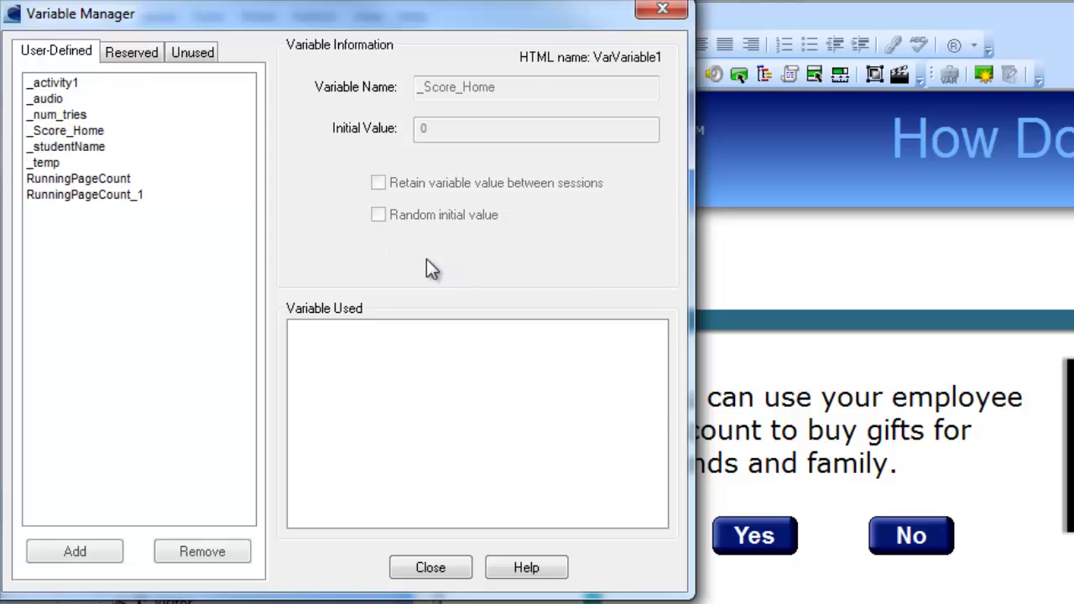
# Add a second variable _Score_Visitor, initial value 0, and close the variable list
pyautogui.click(68, 551)
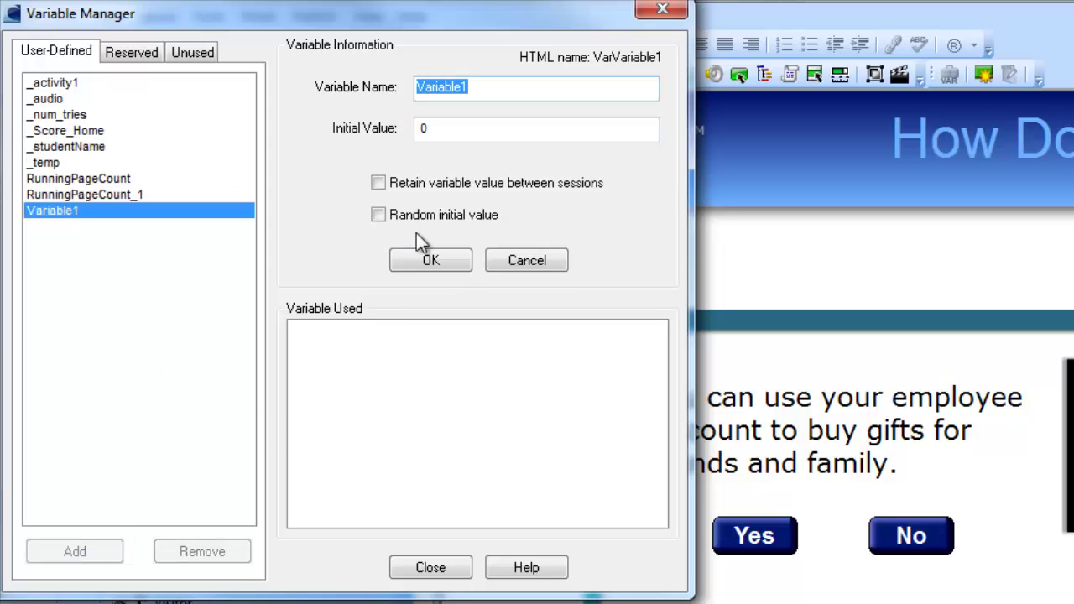
pyautogui.write('_Sco')
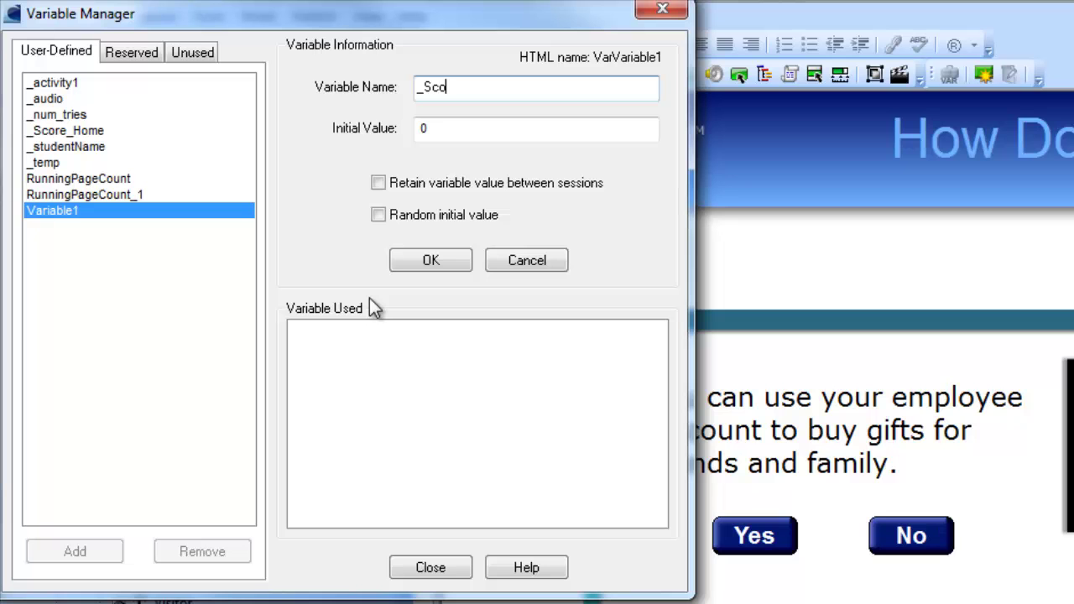
pyautogui.write('re_Visitor')
pyautogui.click(460, 265)
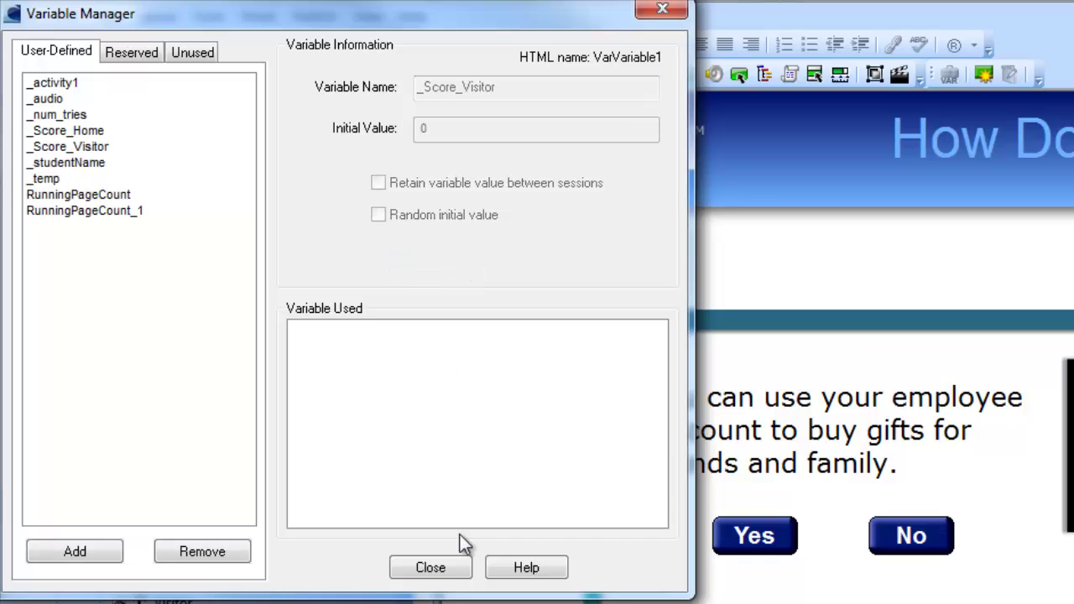
pyautogui.click(462, 568)
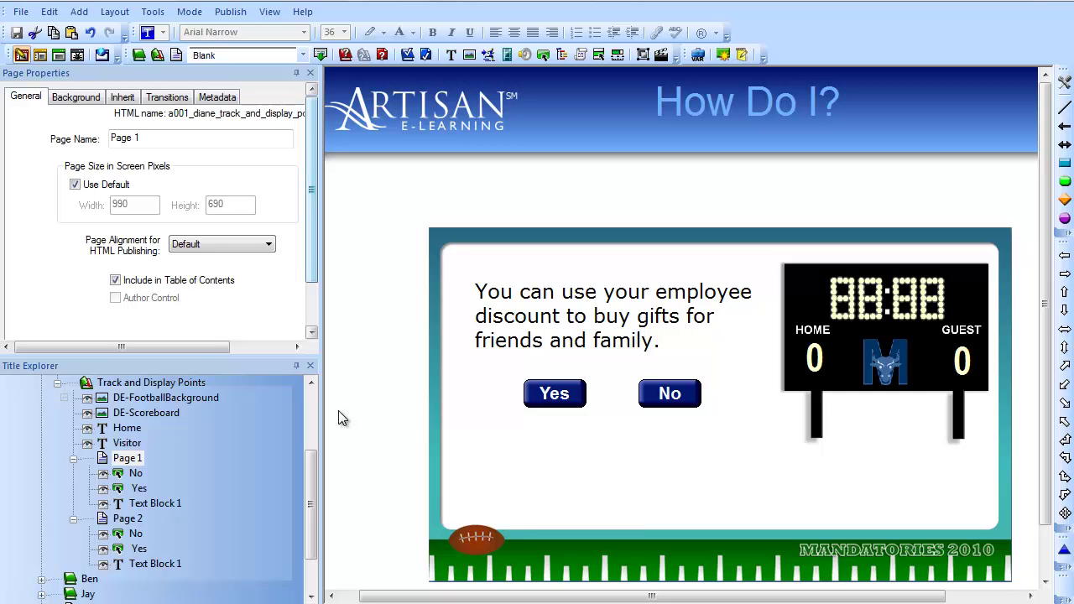
# Give the No button a Modify Variable action that adds 7 to _Score_Home
pyautogui.click(664, 394)
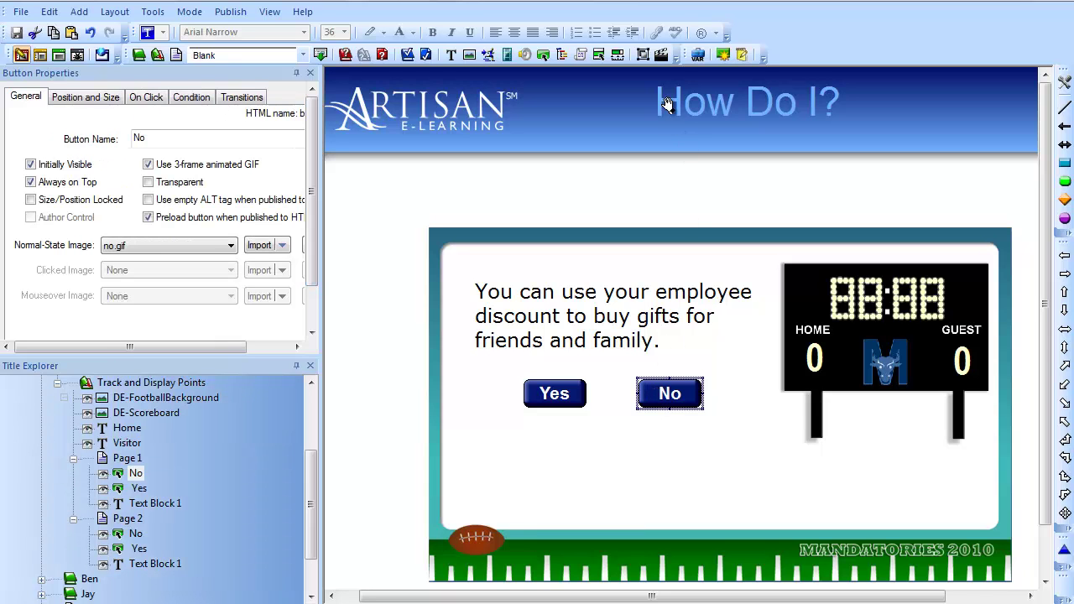
pyautogui.click(660, 57)
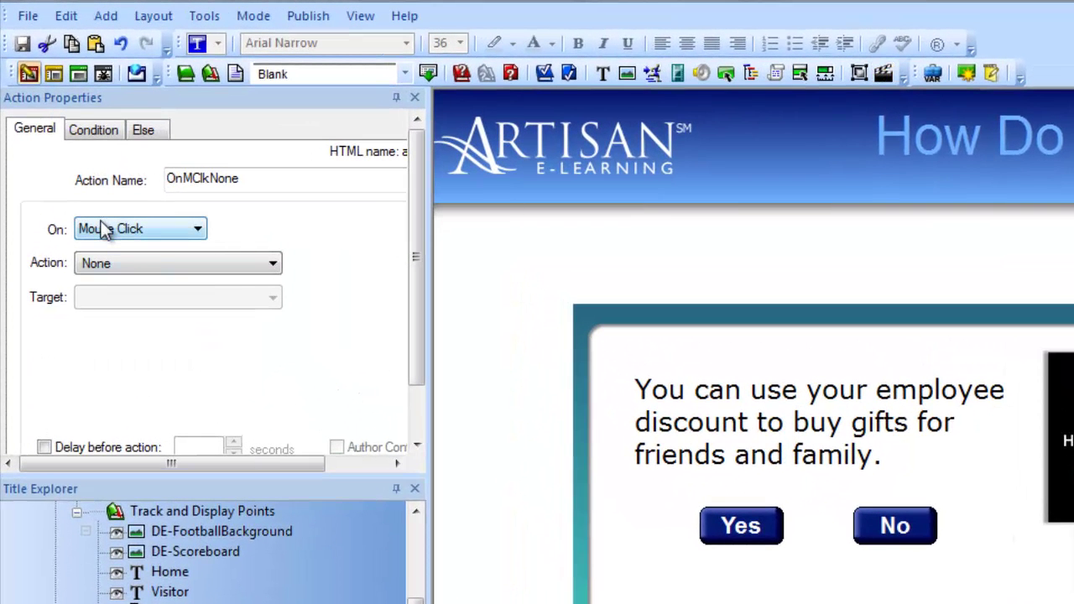
pyautogui.click(128, 262)
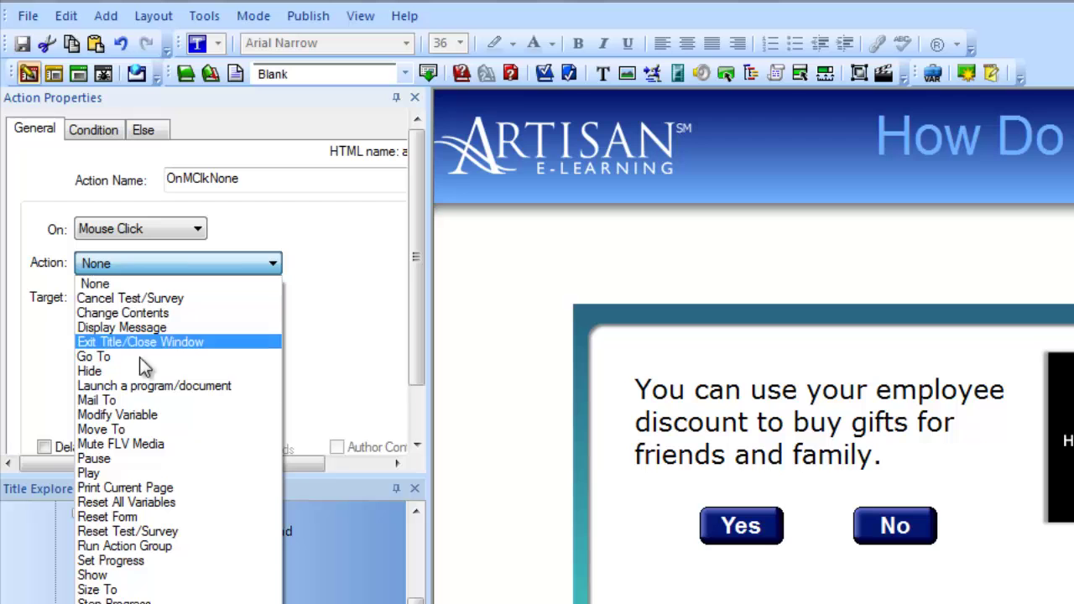
pyautogui.click(151, 415)
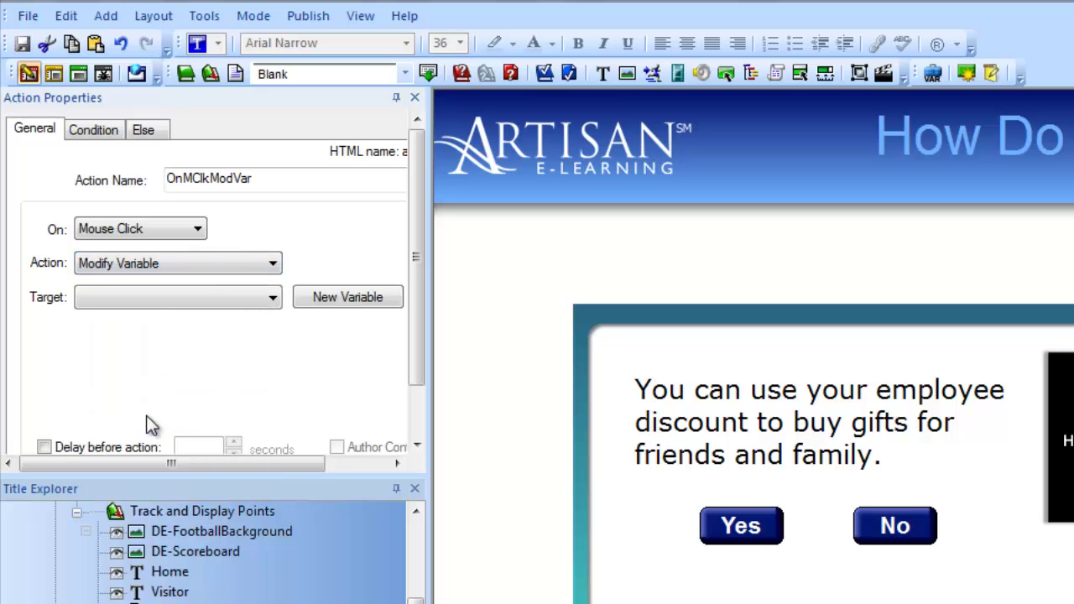
pyautogui.click(163, 301)
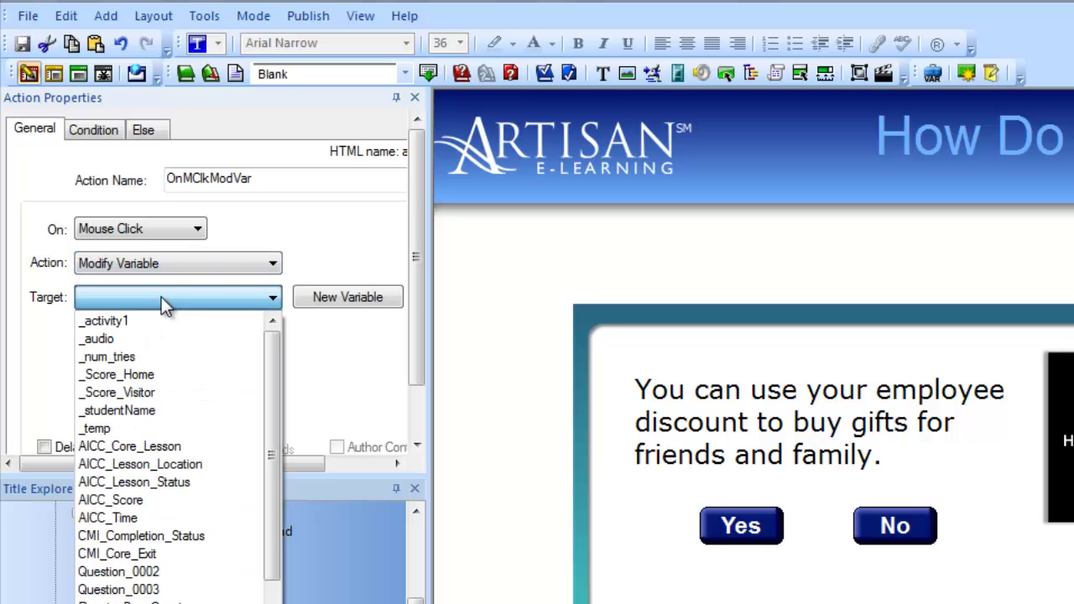
pyautogui.click(168, 373)
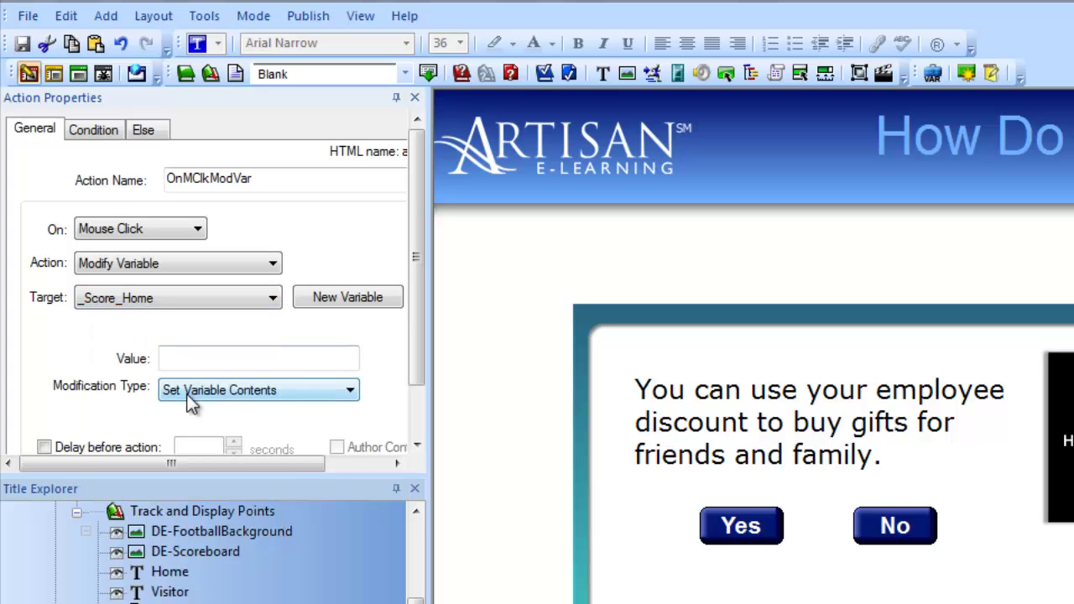
pyautogui.click(191, 400)
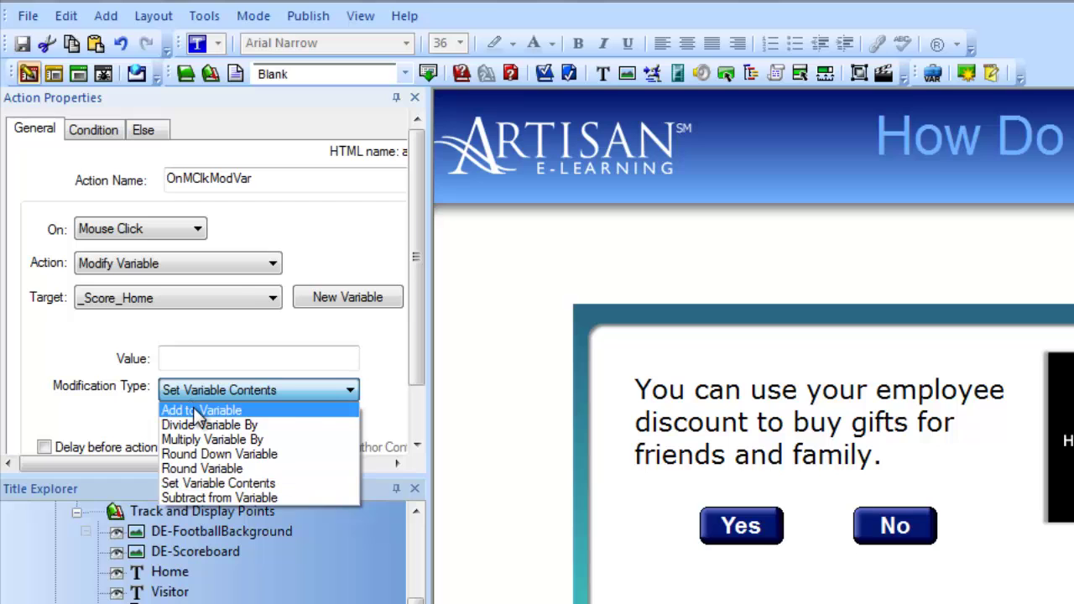
pyautogui.click(194, 411)
pyautogui.click(191, 357)
pyautogui.write('7')
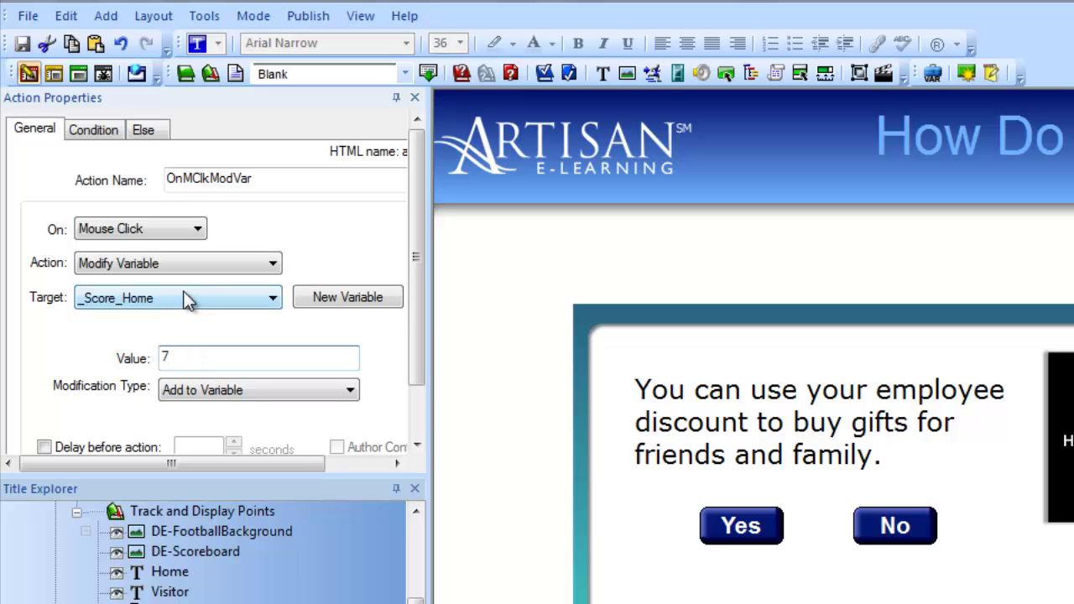
pyautogui.click(411, 400)
pyautogui.click(265, 438)
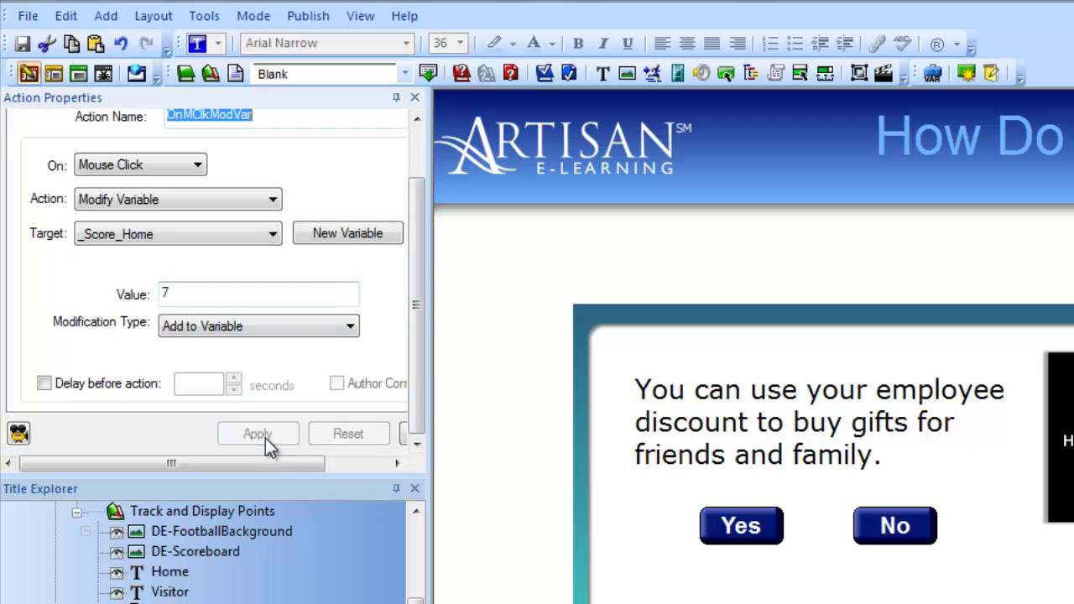
# Give the Yes button a Modify Variable action that adds 7 to _Score_Visitor
pyautogui.click(745, 529)
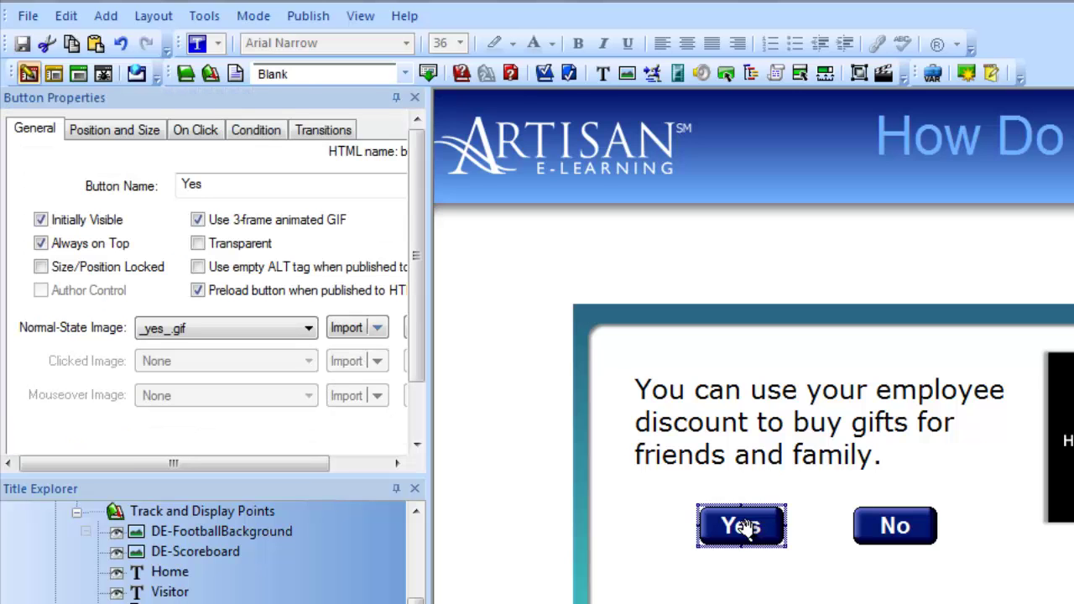
pyautogui.click(883, 74)
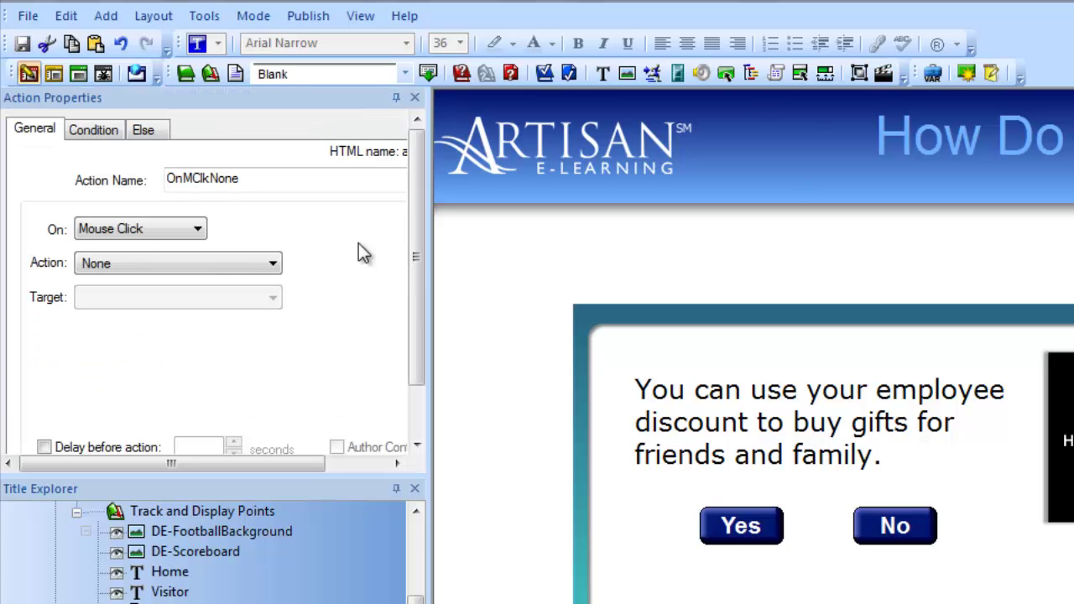
pyautogui.click(134, 263)
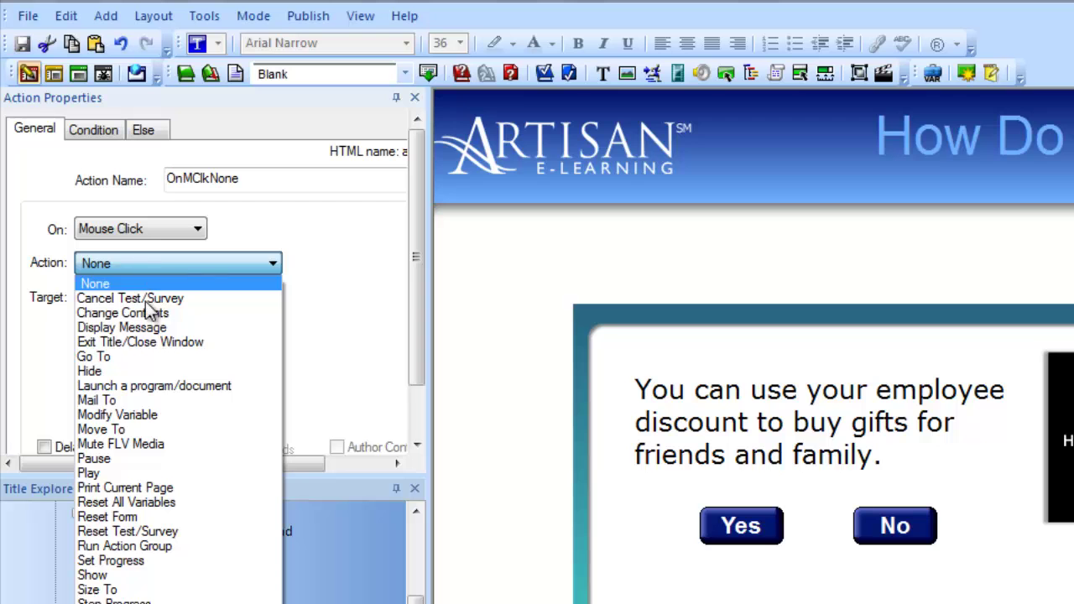
pyautogui.click(154, 414)
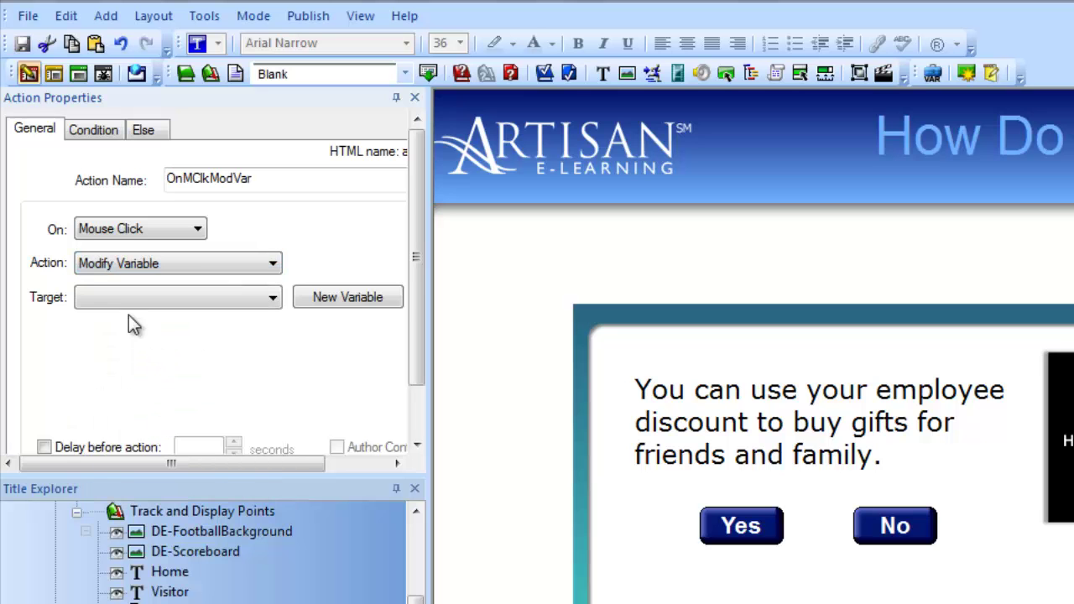
pyautogui.click(115, 304)
pyautogui.click(139, 393)
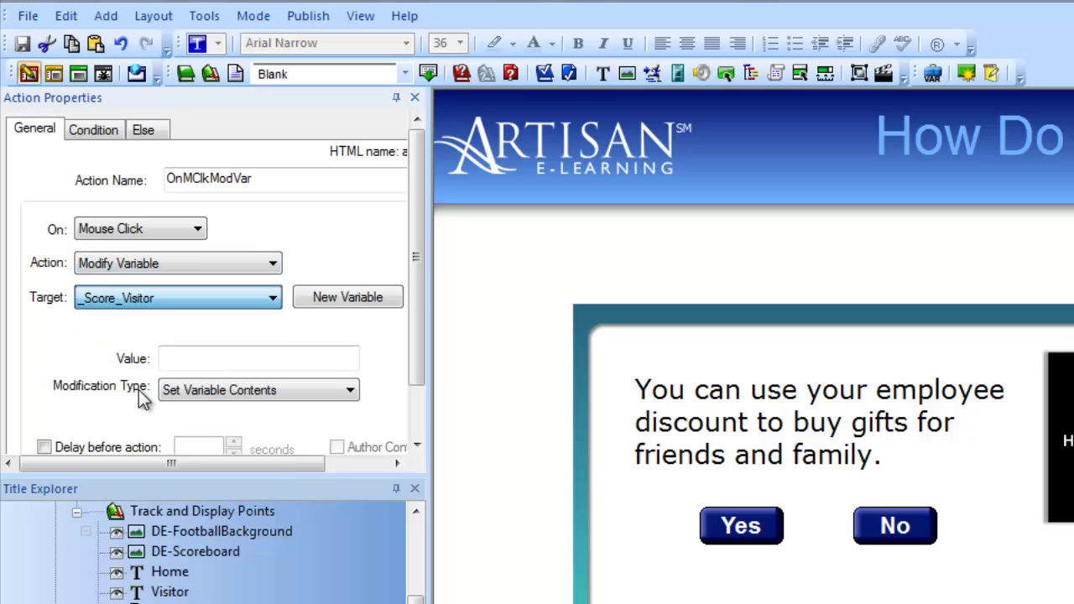
pyautogui.click(184, 393)
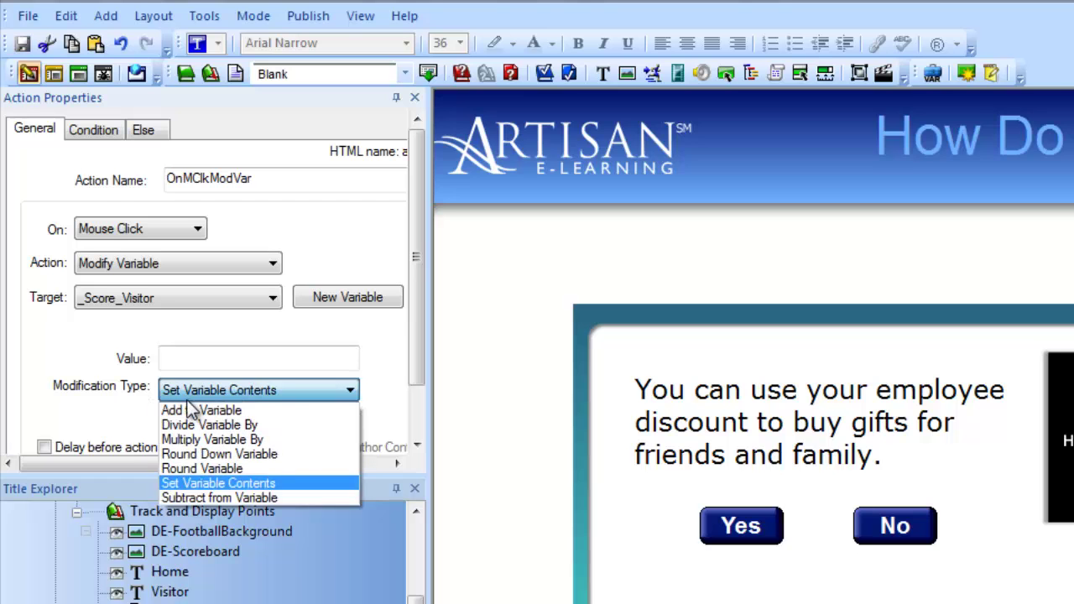
pyautogui.click(191, 410)
pyautogui.click(183, 359)
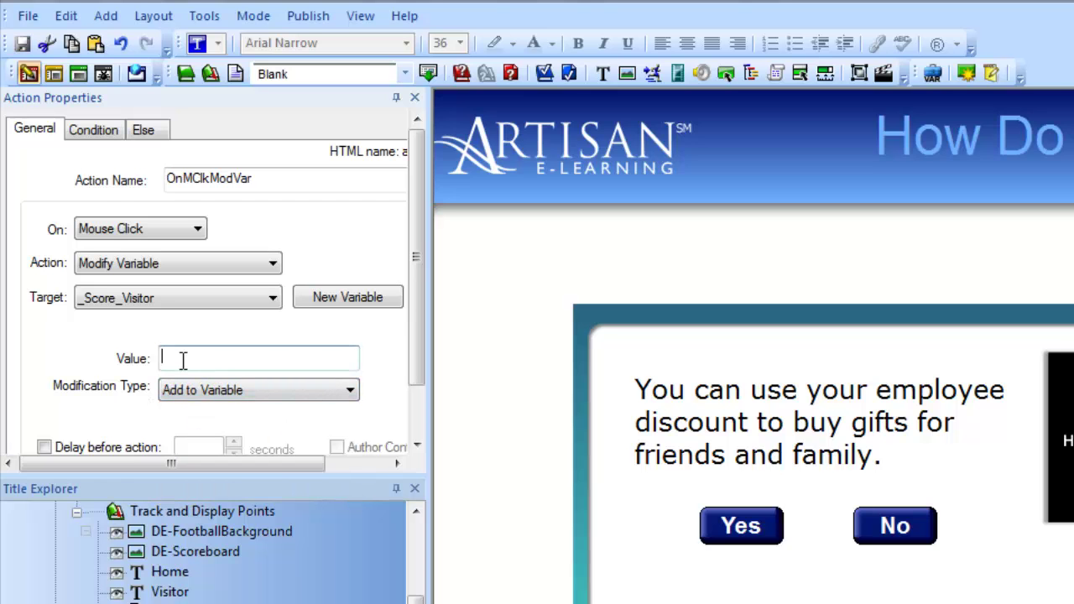
pyautogui.write('7')
pyautogui.click(417, 423)
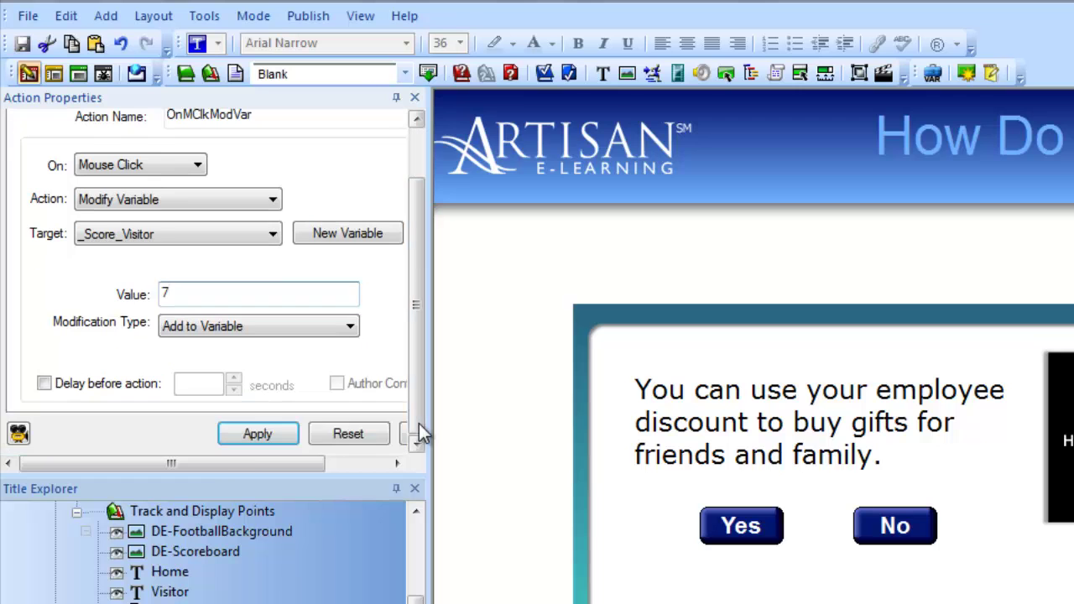
pyautogui.click(258, 434)
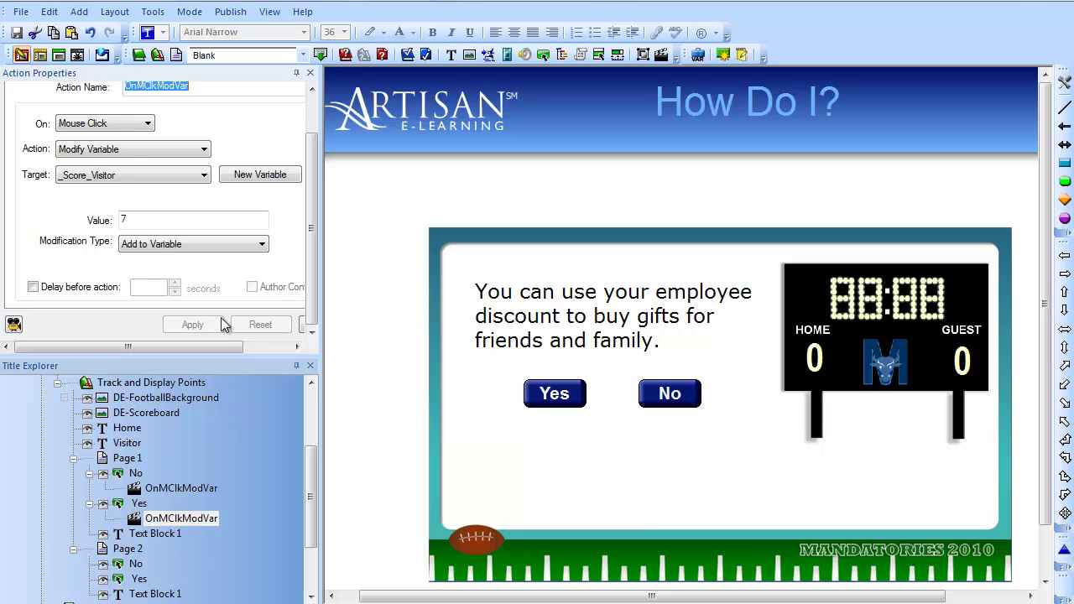
# Check the HOME and GUEST score text blocks, then select Page 1's No button
pyautogui.click(816, 359)
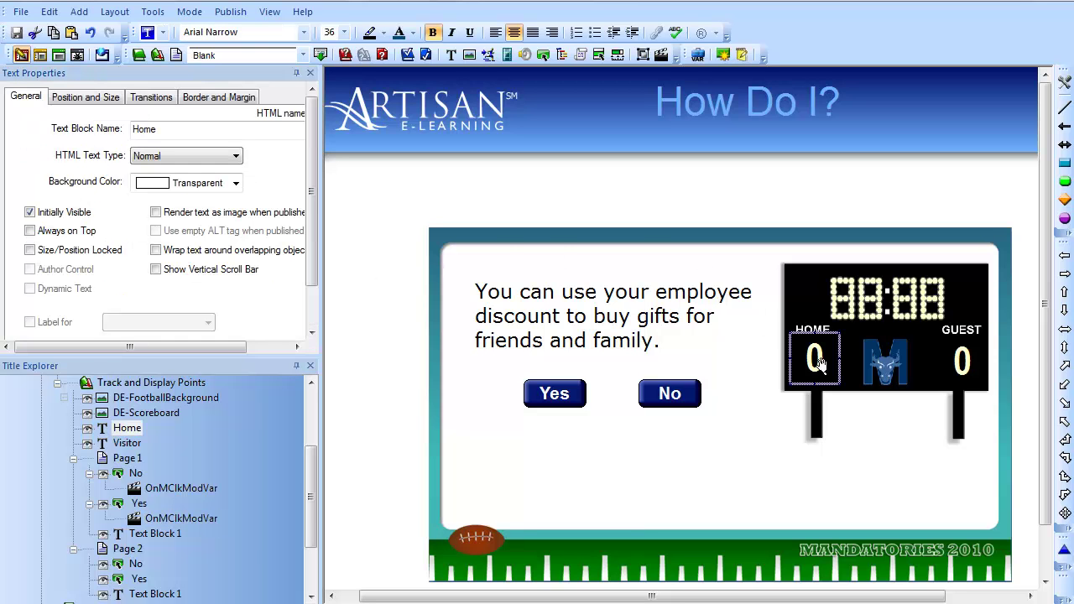
pyautogui.click(964, 363)
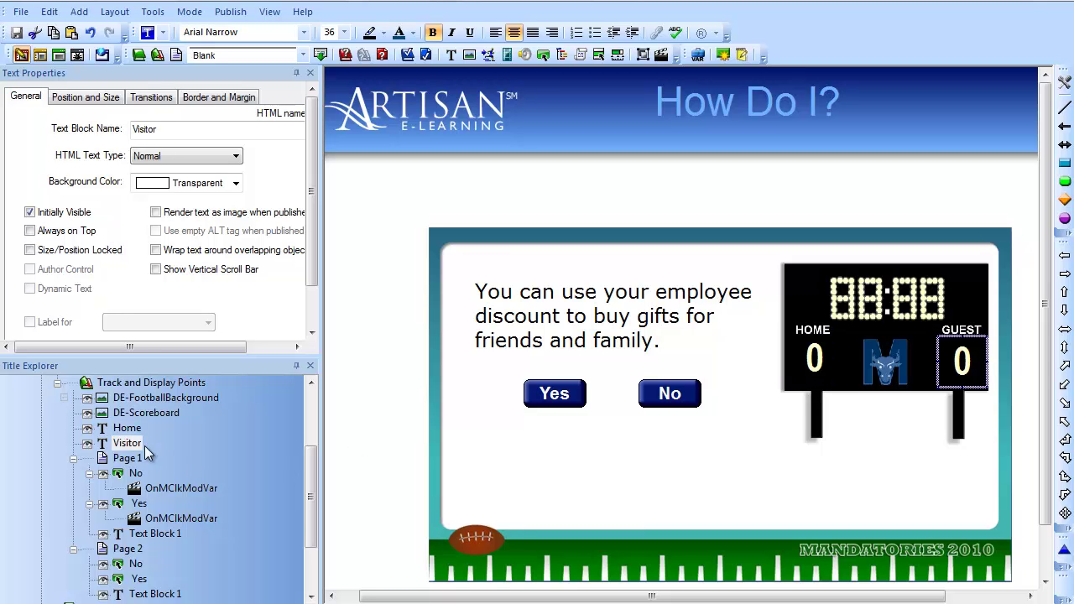
pyautogui.click(109, 429)
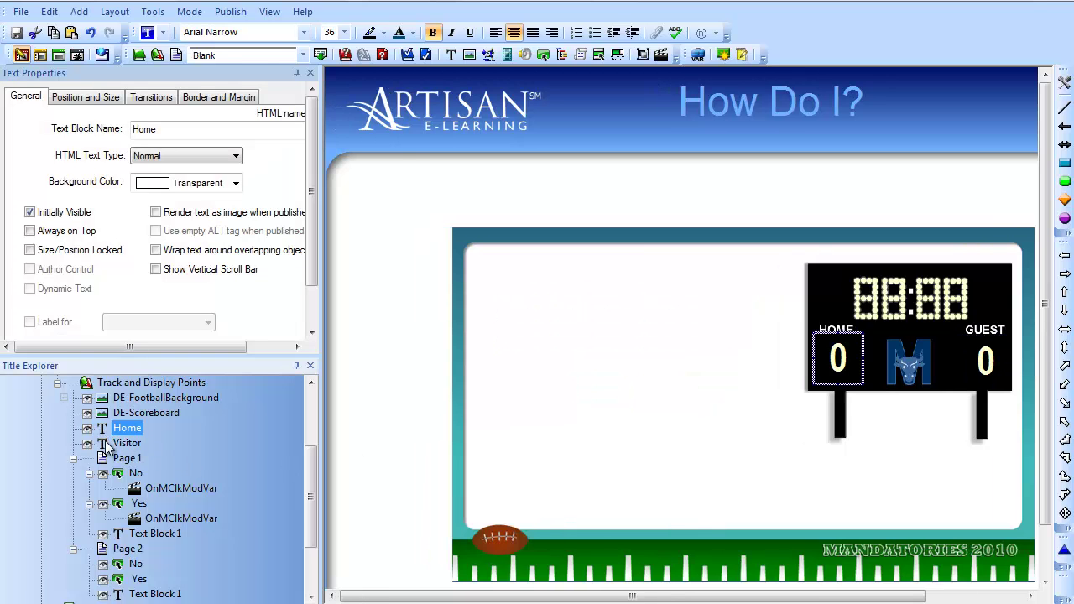
pyautogui.click(105, 442)
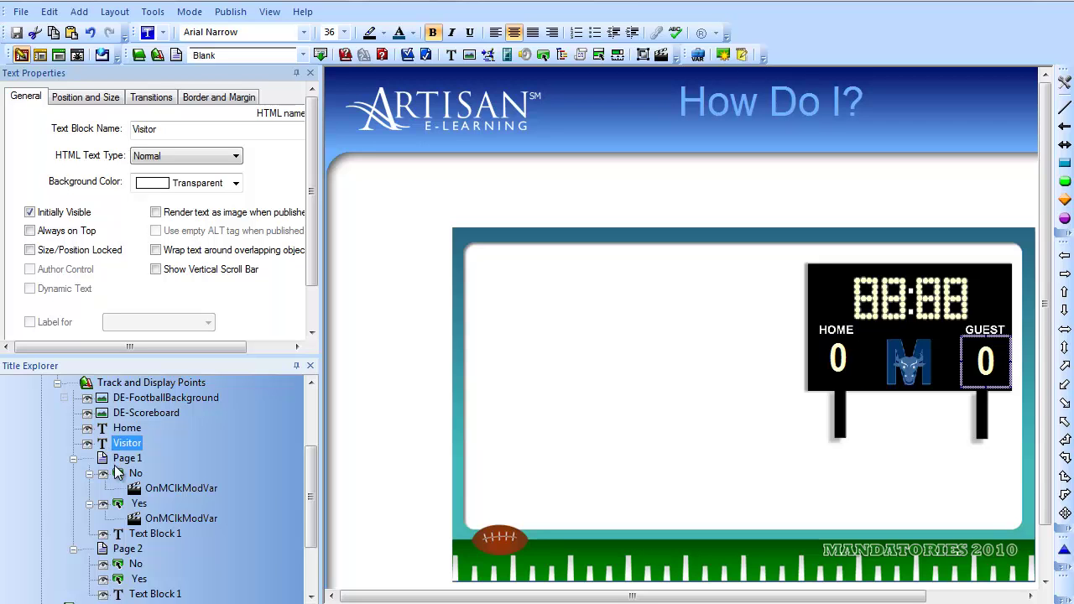
pyautogui.click(117, 475)
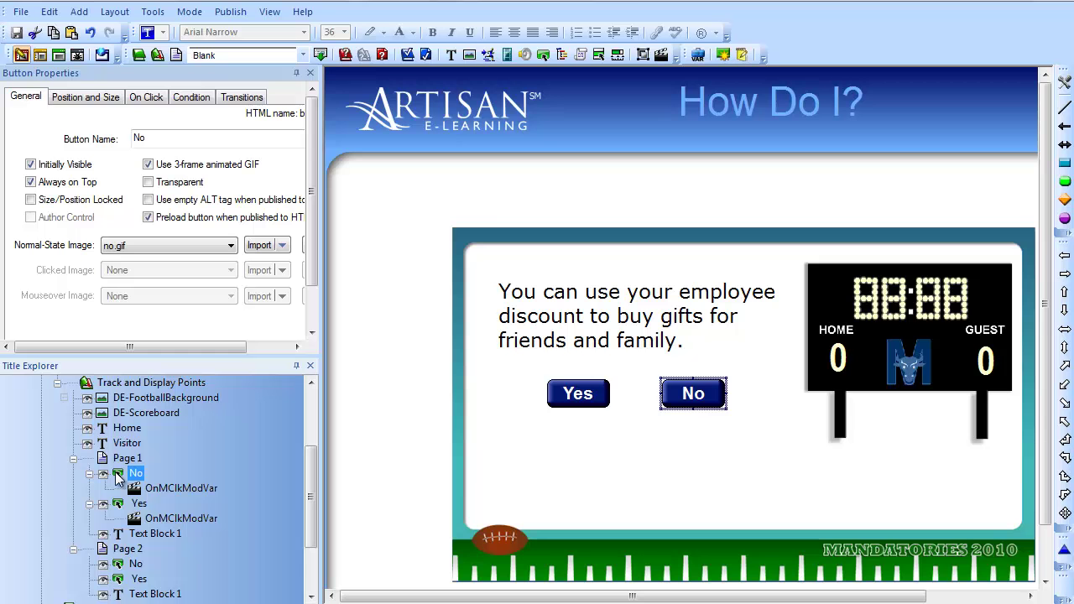
# Add a Change Contents action to No that sets the Home text to _Score_Home
pyautogui.click(661, 54)
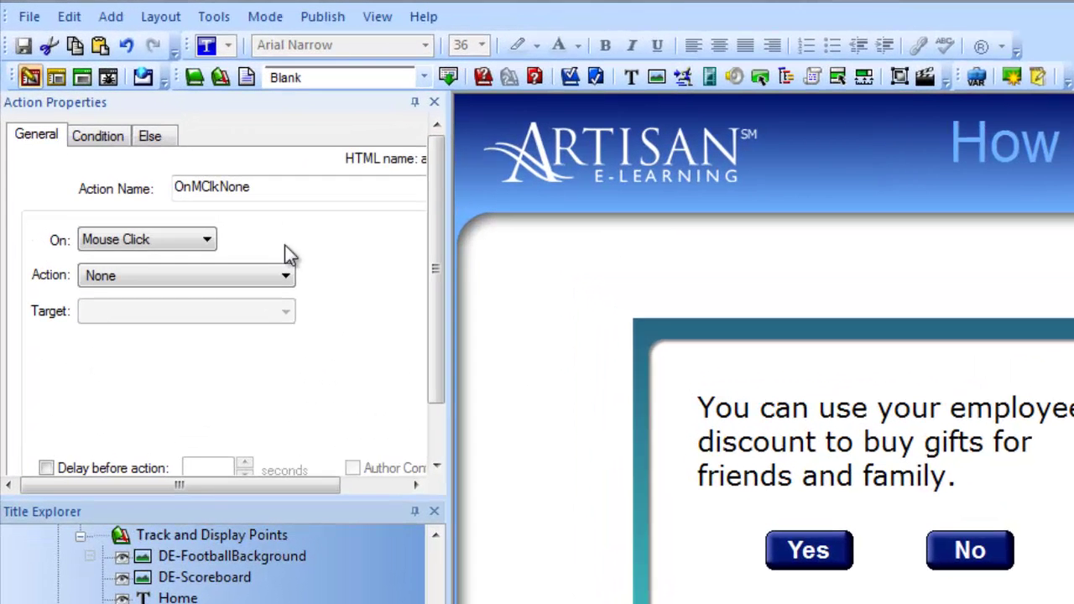
pyautogui.click(286, 275)
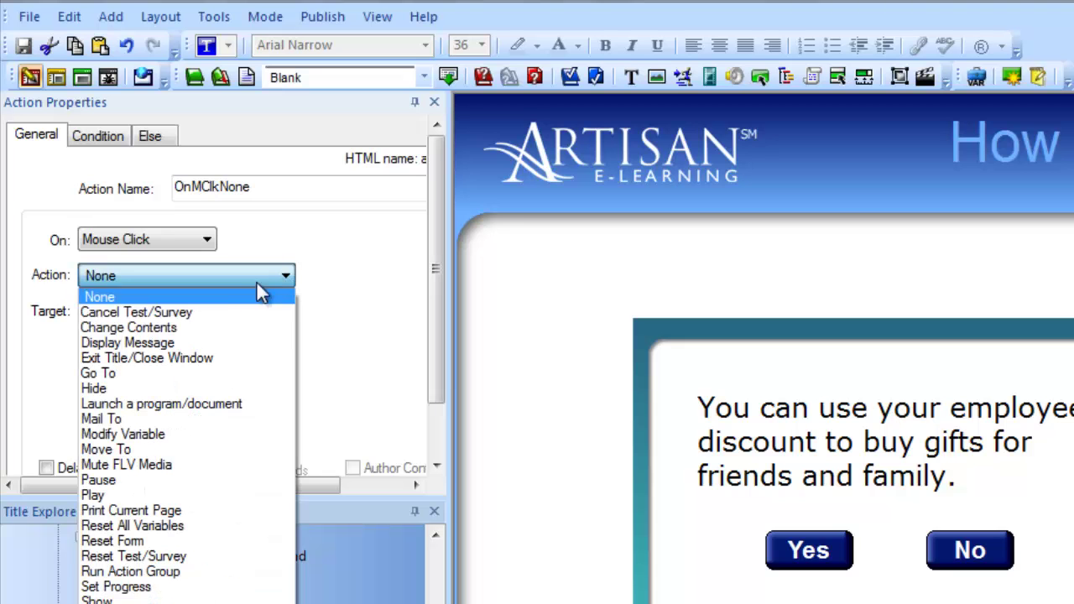
pyautogui.click(180, 330)
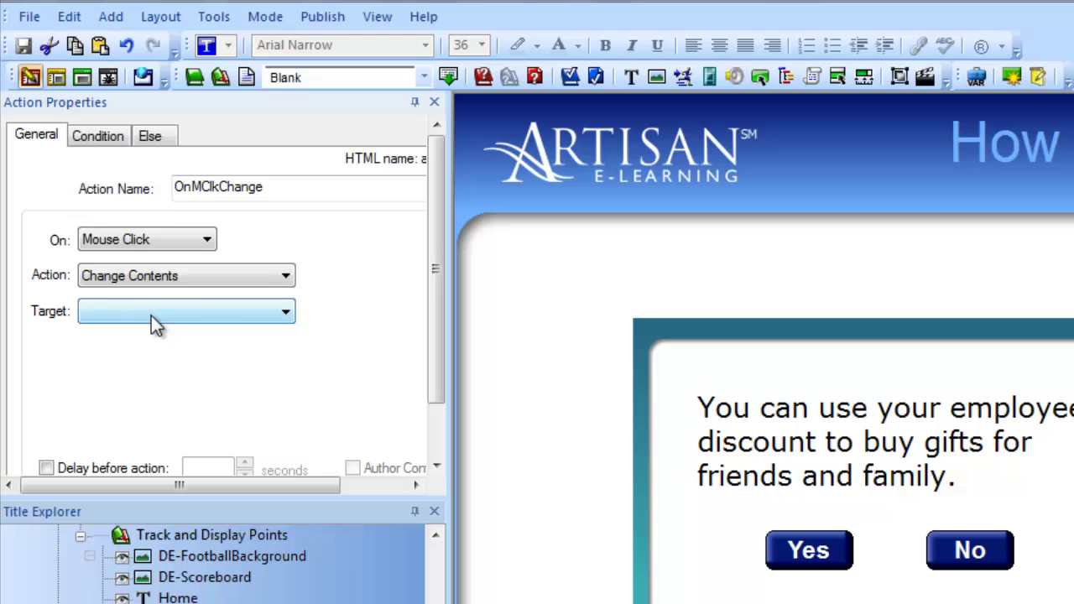
pyautogui.click(151, 315)
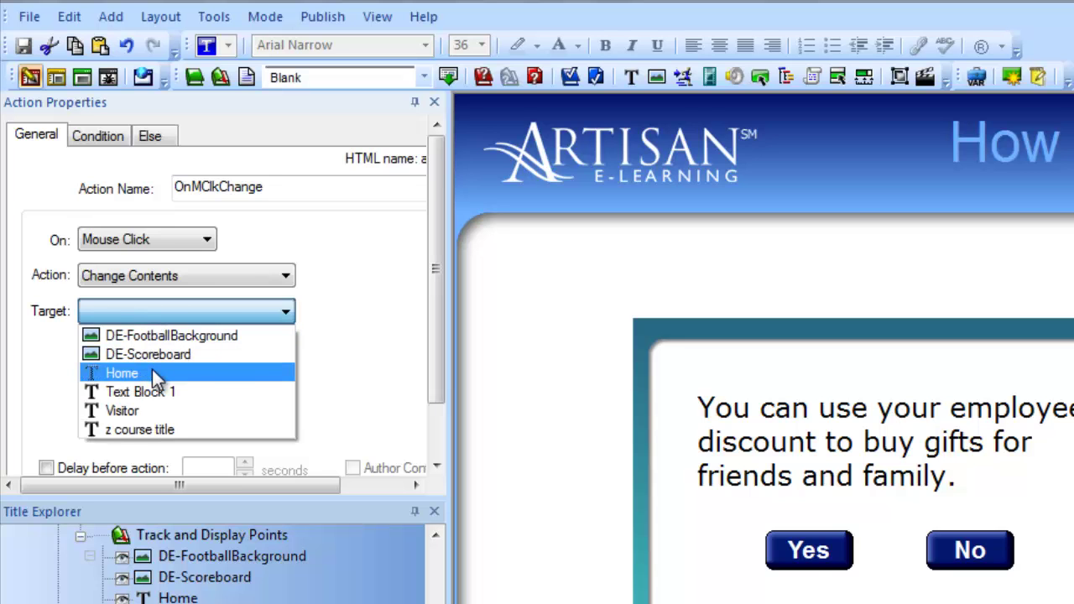
pyautogui.click(152, 372)
pyautogui.click(137, 354)
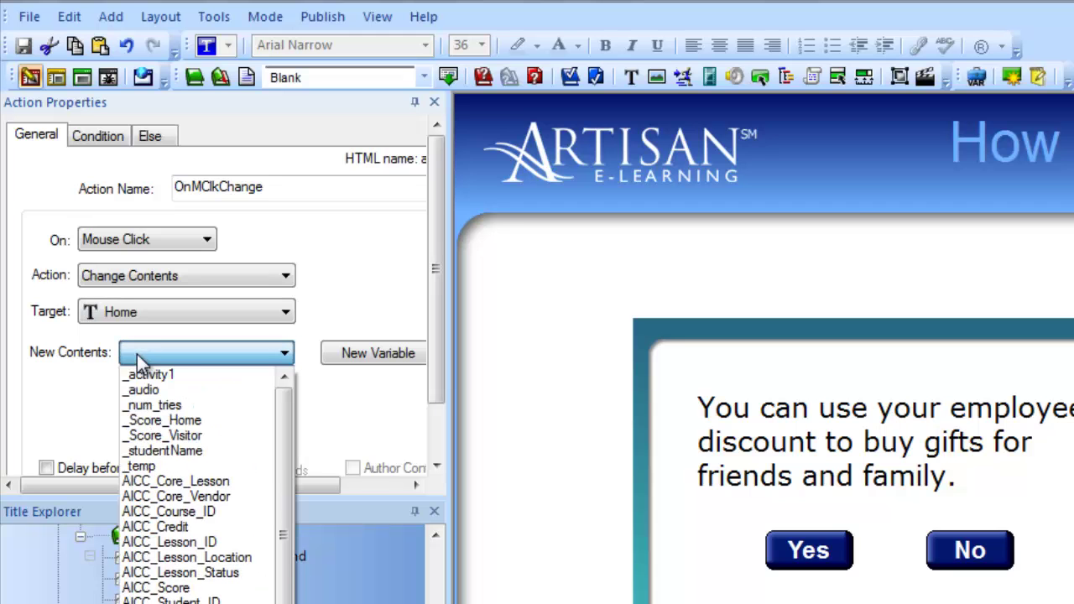
pyautogui.click(165, 420)
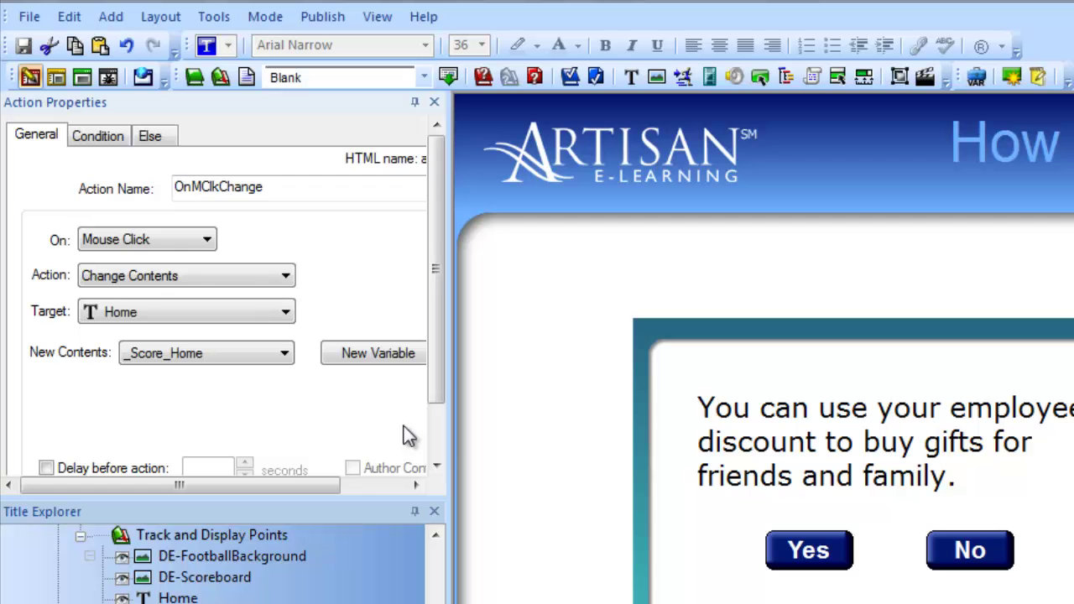
pyautogui.click(436, 429)
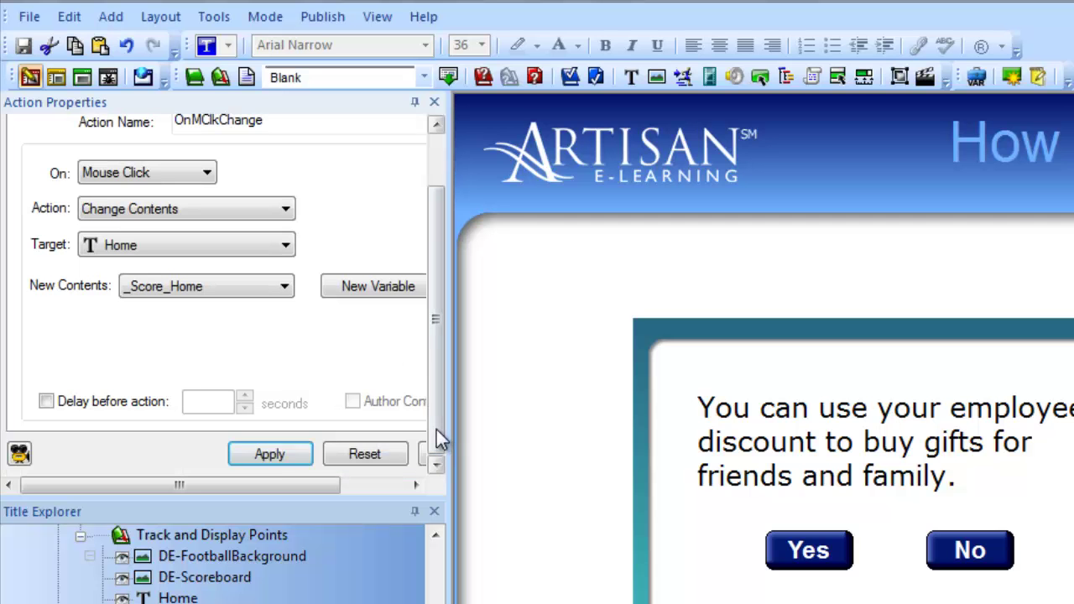
pyautogui.click(260, 456)
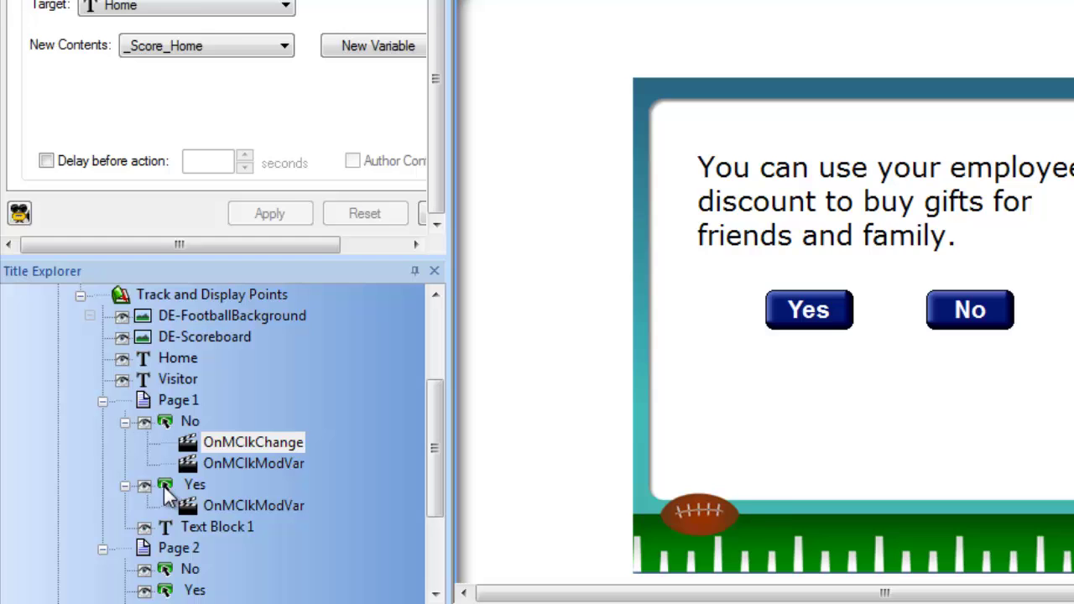
pyautogui.click(163, 487)
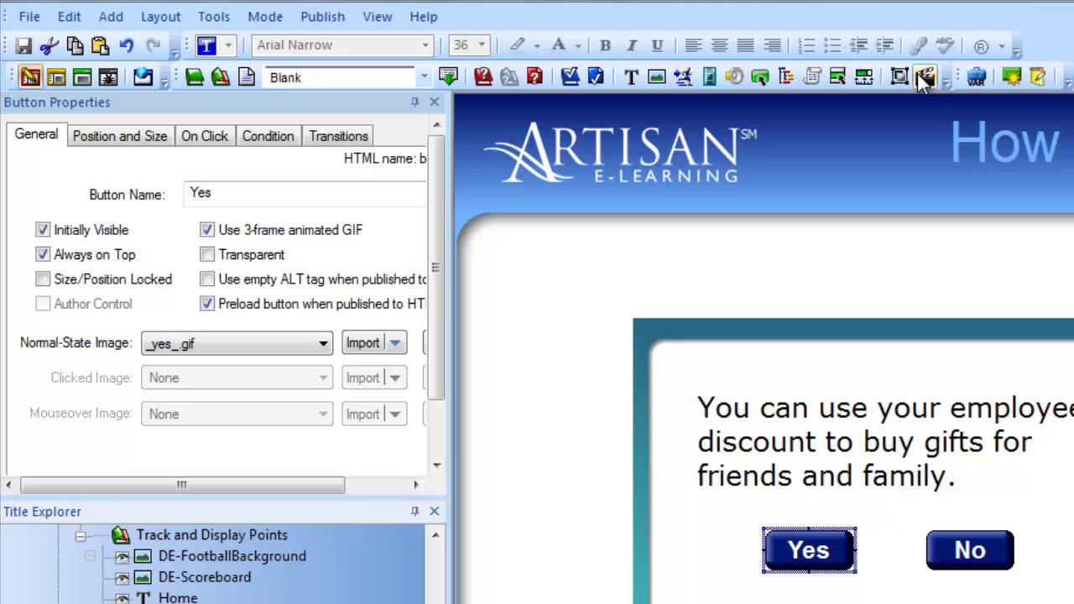
# Add a Change Contents action to Yes that sets the Visitor text to _Score_Visitor
pyautogui.click(925, 78)
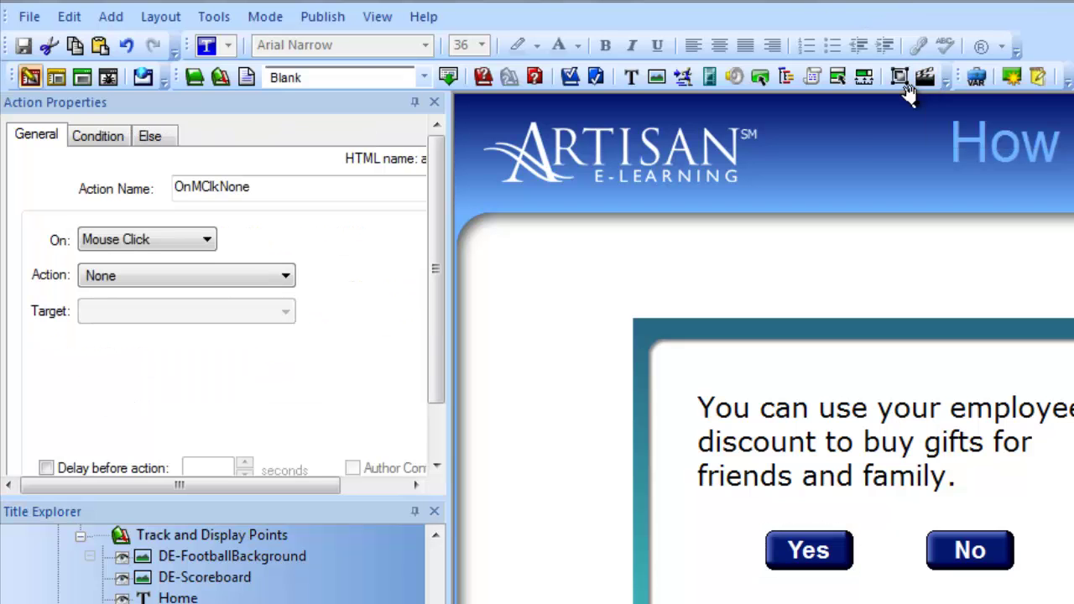
pyautogui.click(232, 271)
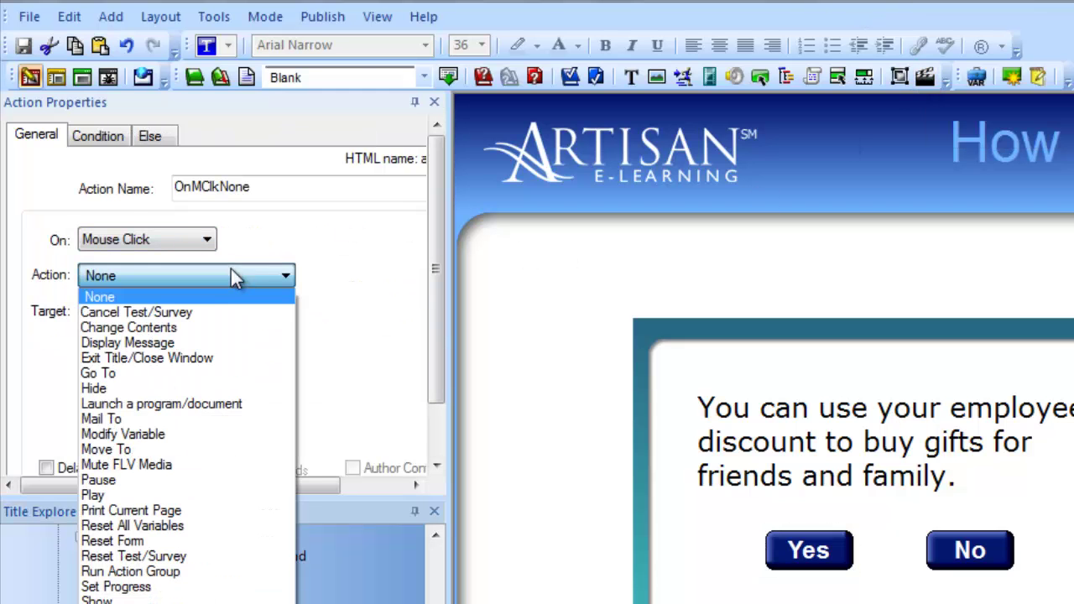
pyautogui.click(181, 324)
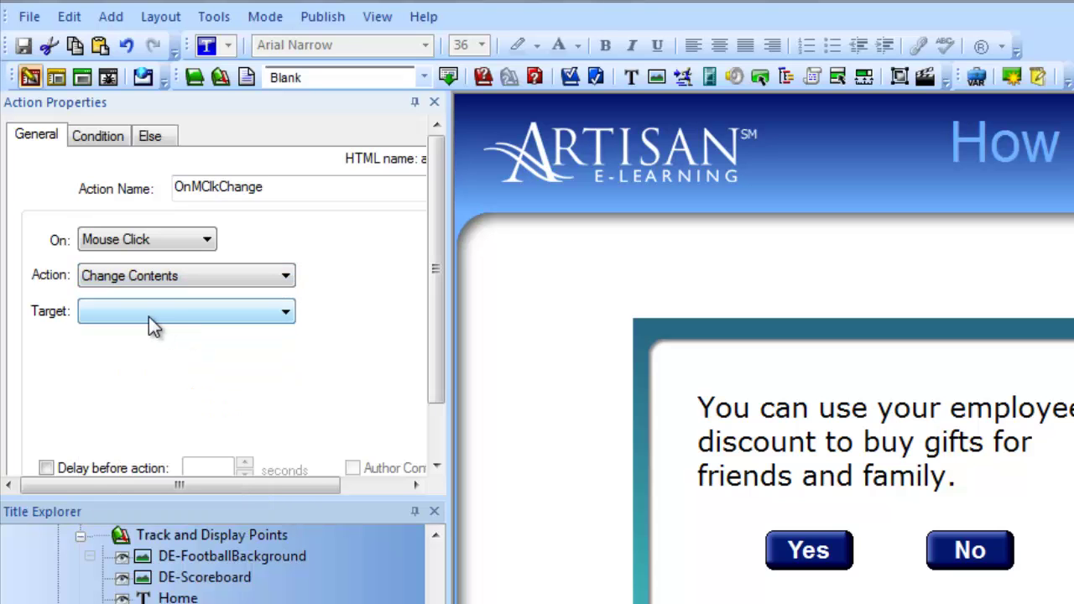
pyautogui.click(149, 317)
pyautogui.click(150, 406)
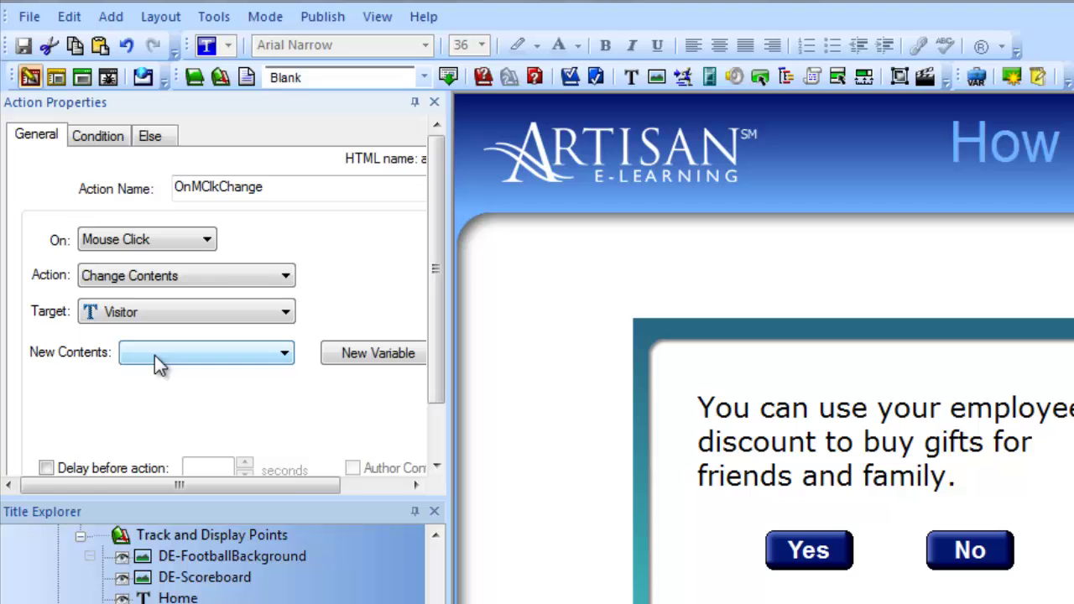
pyautogui.click(154, 355)
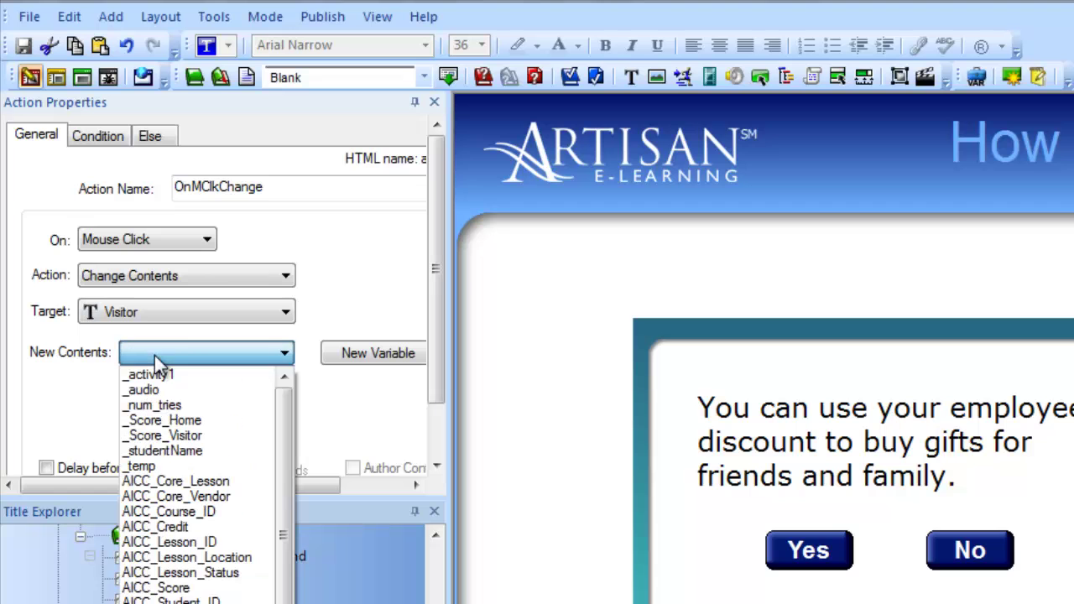
pyautogui.click(169, 439)
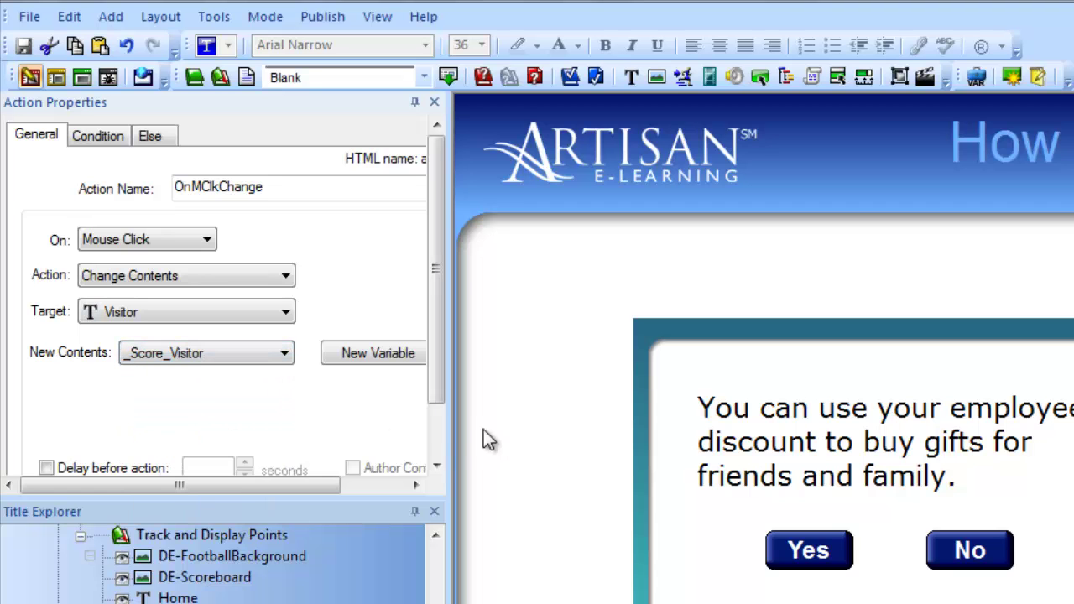
pyautogui.click(437, 434)
pyautogui.click(257, 455)
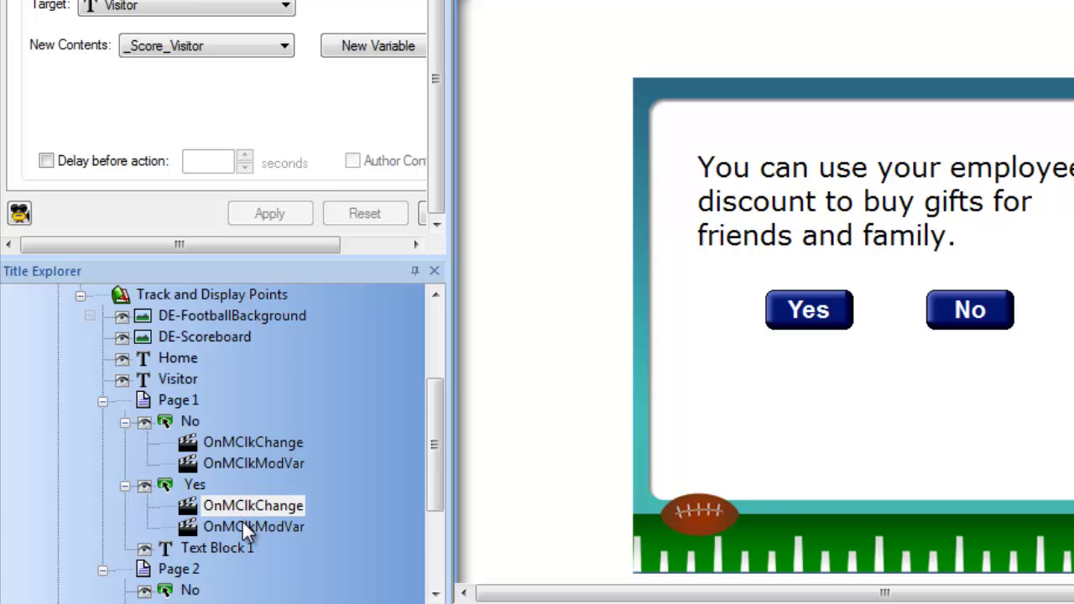
# Drag OnMClkModVar above OnMClkChange under Yes, then under No
pyautogui.click(261, 506)
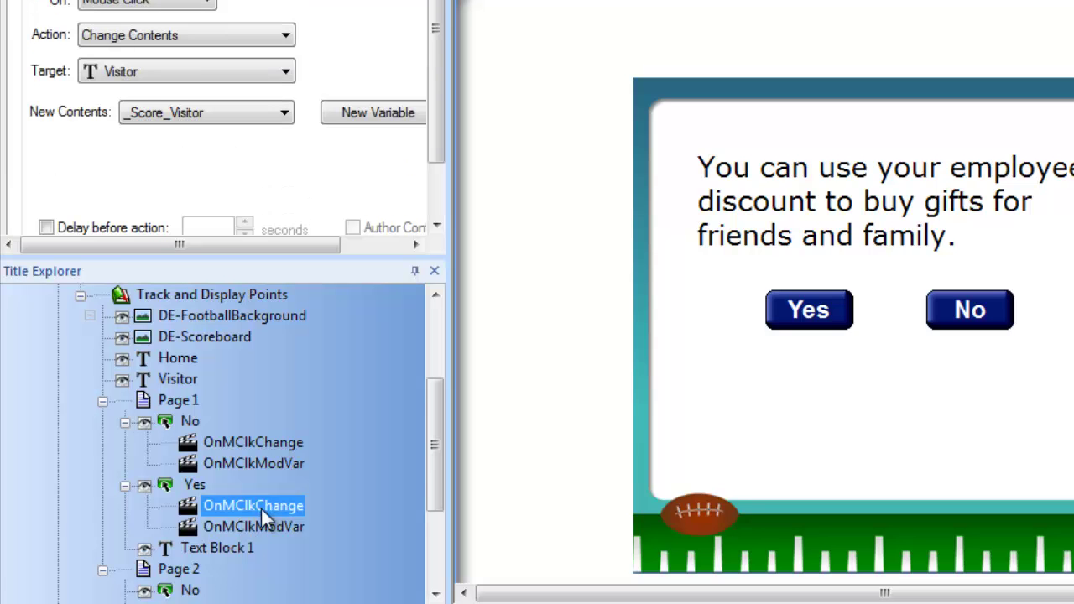
pyautogui.click(246, 521)
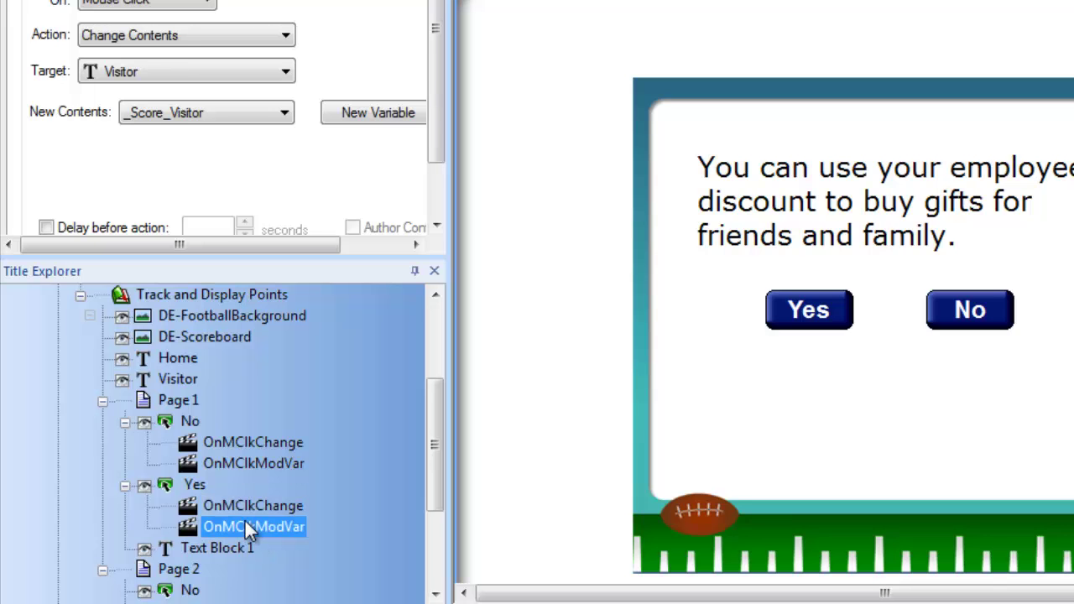
pyautogui.moveTo(187, 529); pyautogui.dragTo(189, 489)
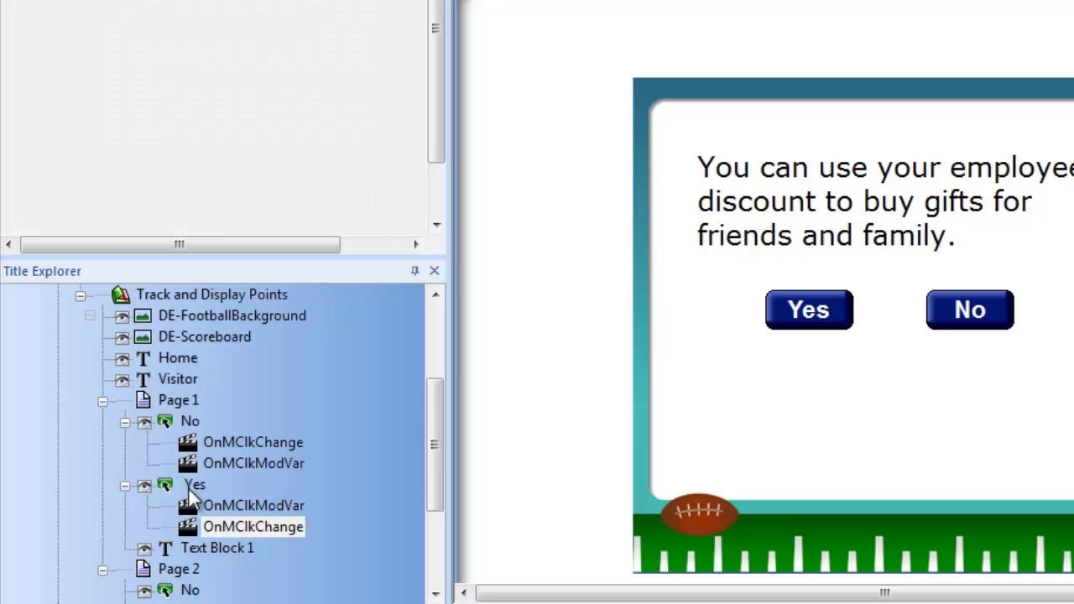
pyautogui.click(192, 462)
pyautogui.moveTo(188, 459); pyautogui.dragTo(187, 445)
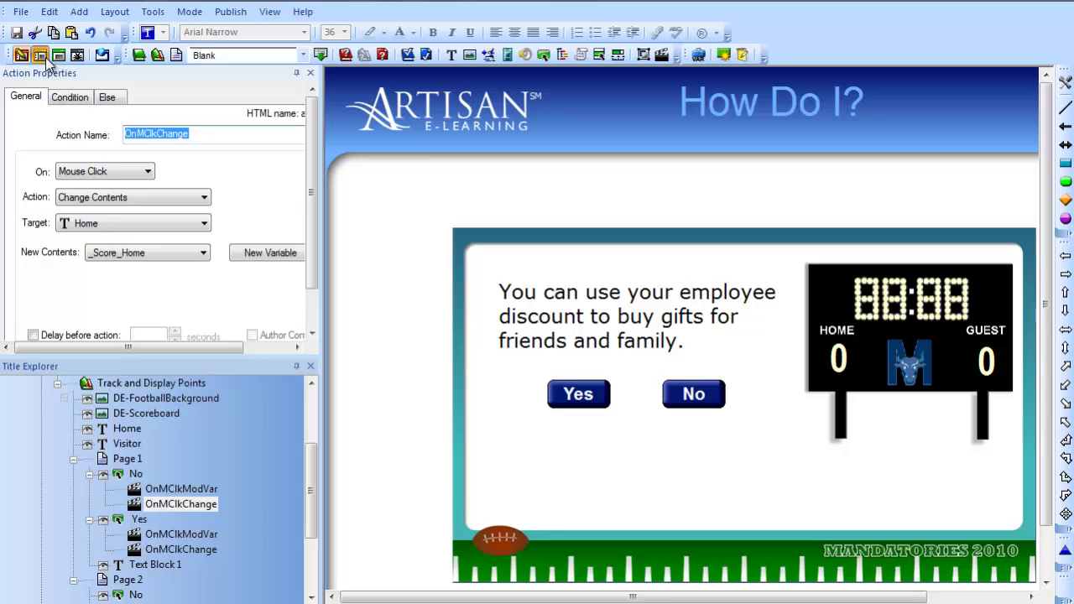
# Preview the page, answer No, and check that HOME rises by 7
pyautogui.click(45, 57)
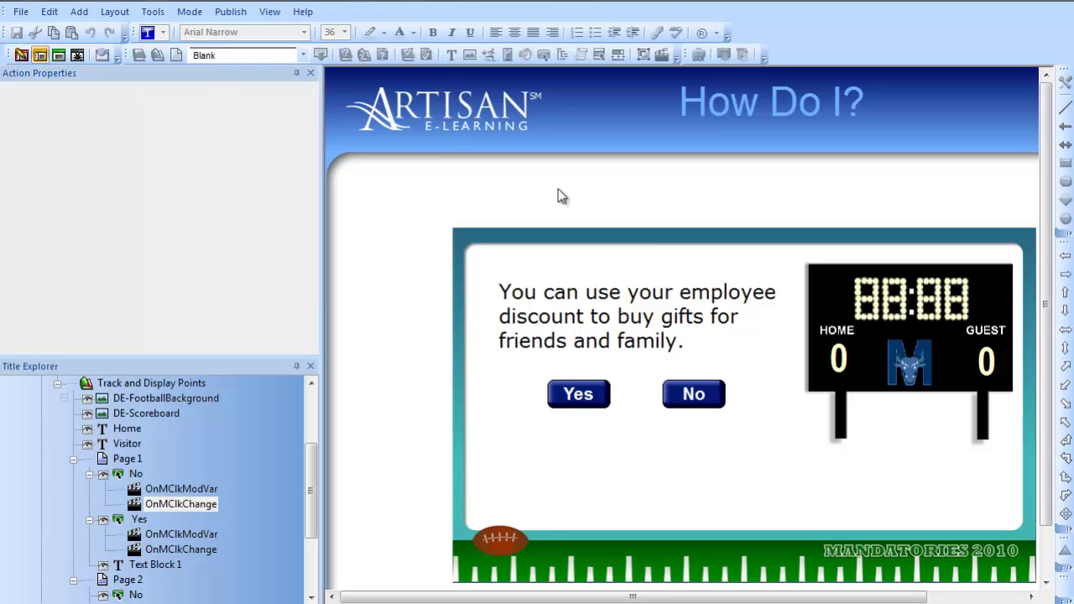
pyautogui.click(699, 399)
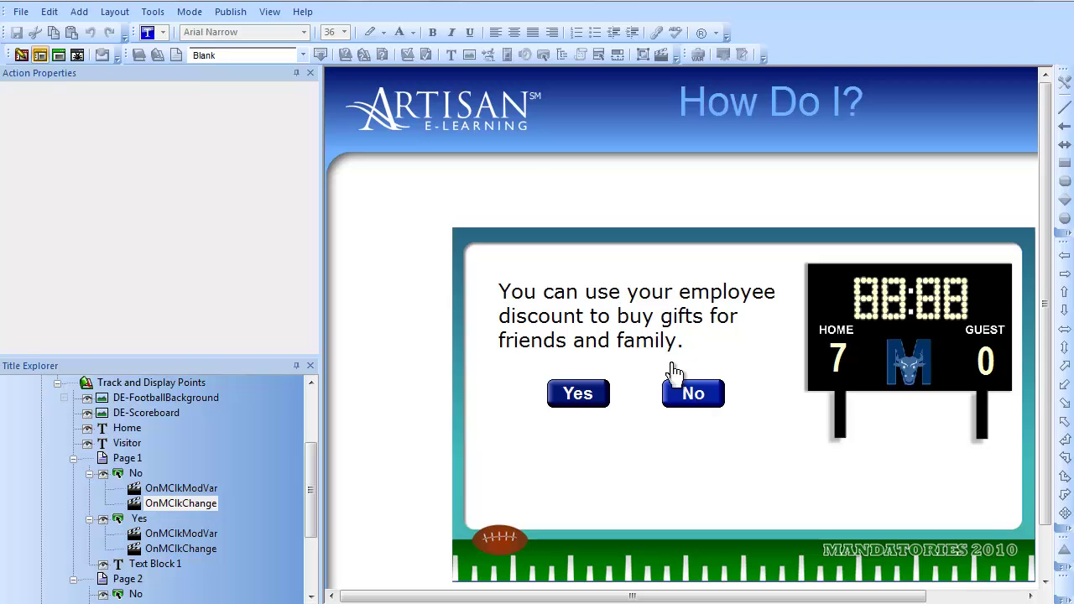
pyautogui.click(19, 55)
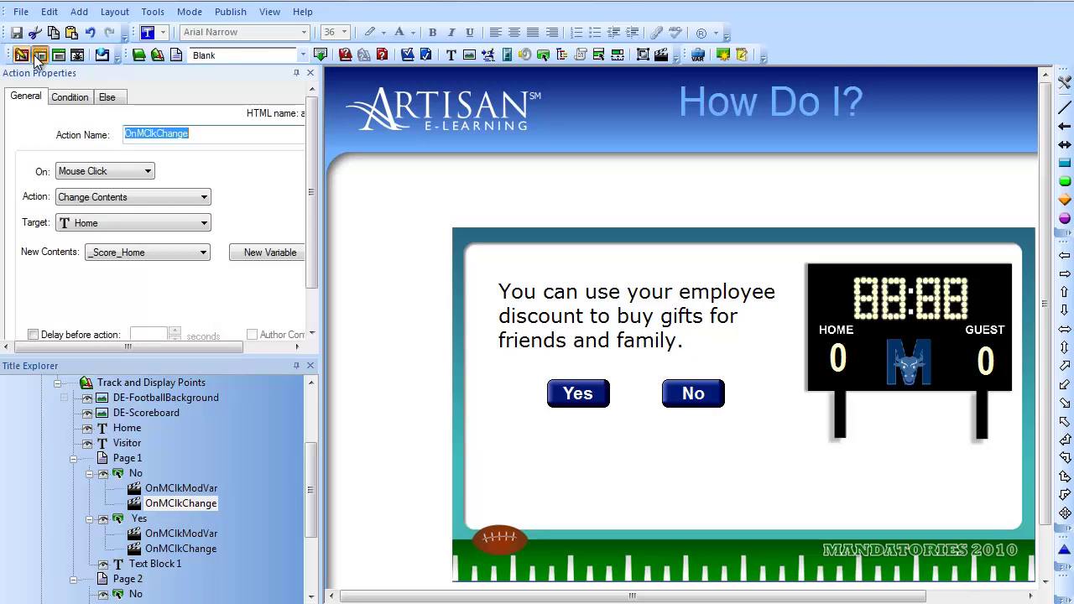
# Restart the preview and answer Yes five times, raising GUEST to 35
pyautogui.click(39, 56)
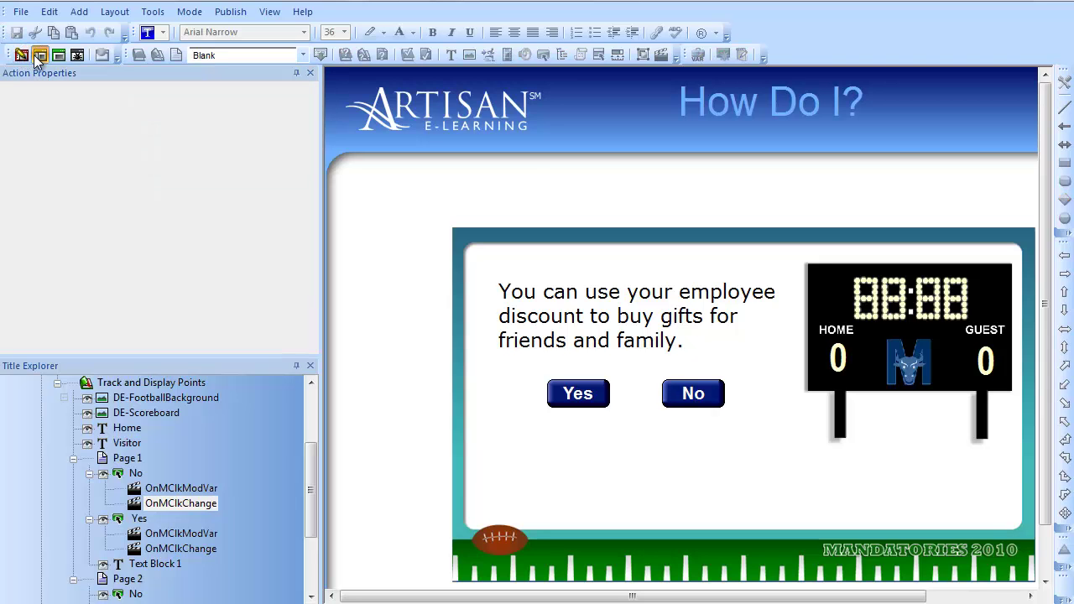
pyautogui.click(581, 406)
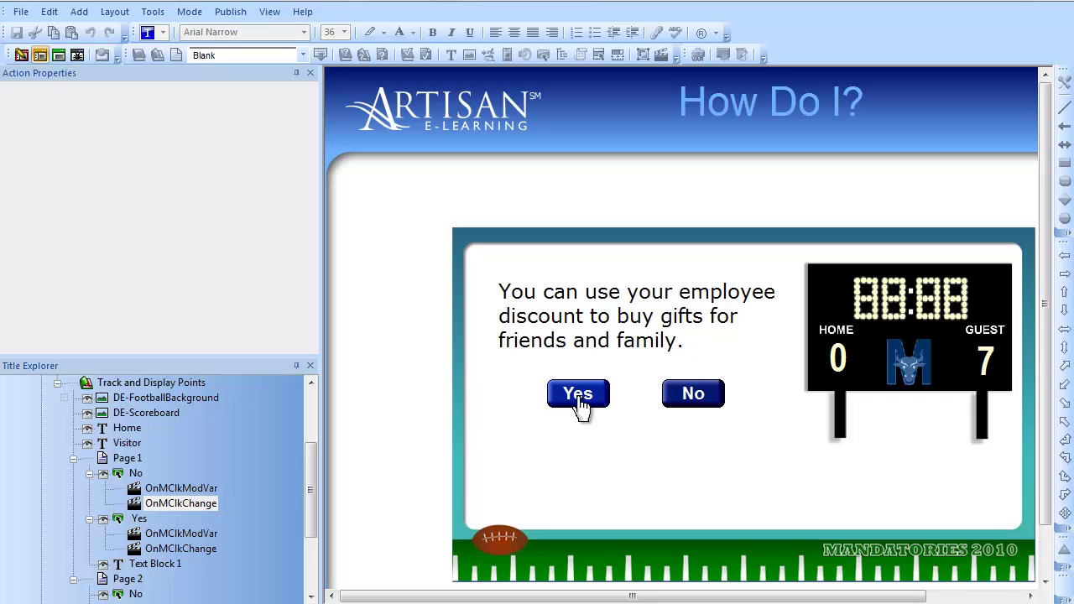
pyautogui.click(580, 400)
pyautogui.click(580, 399)
pyautogui.click(579, 399)
pyautogui.click(580, 399)
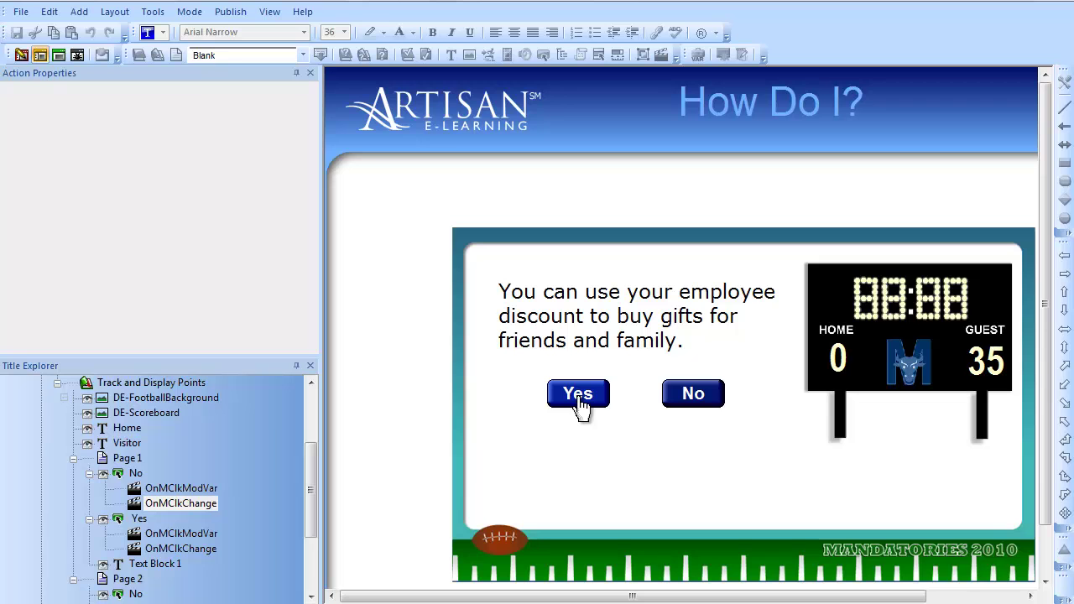
pyautogui.click(138, 506)
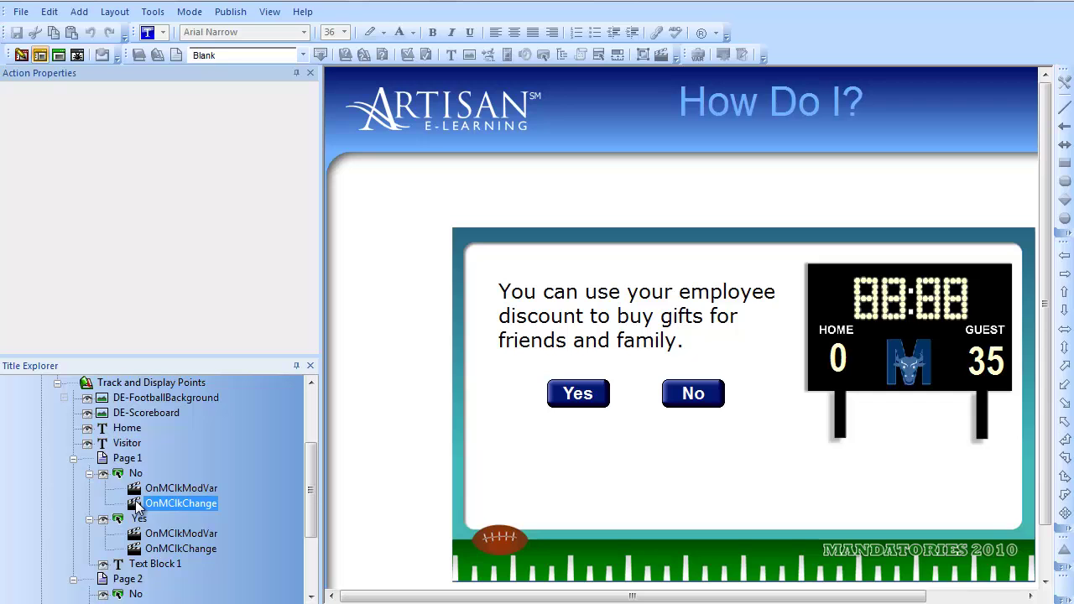